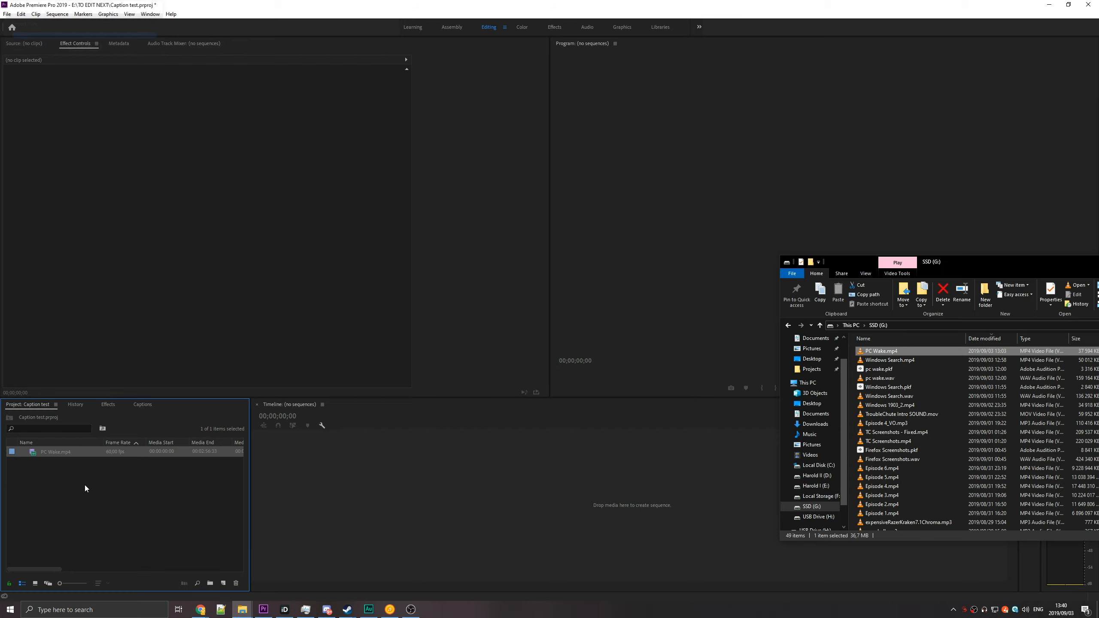
Create a sequence from PC Wake.mp4 on the timeline and play its opening seconds.
left_click(84, 484)
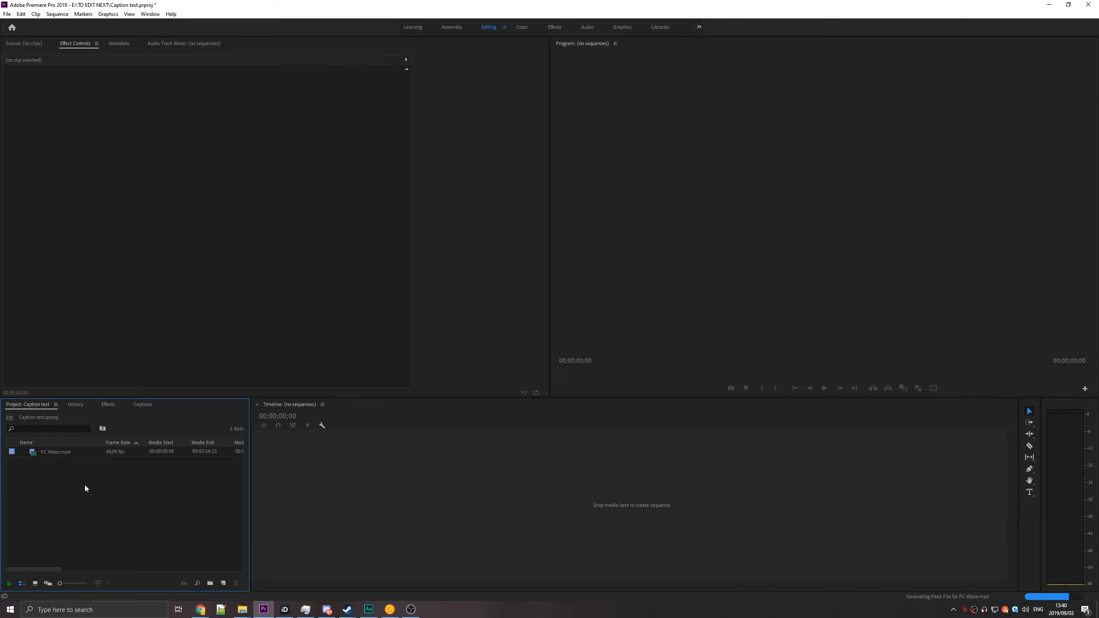
left_click_drag(41, 452, 404, 472)
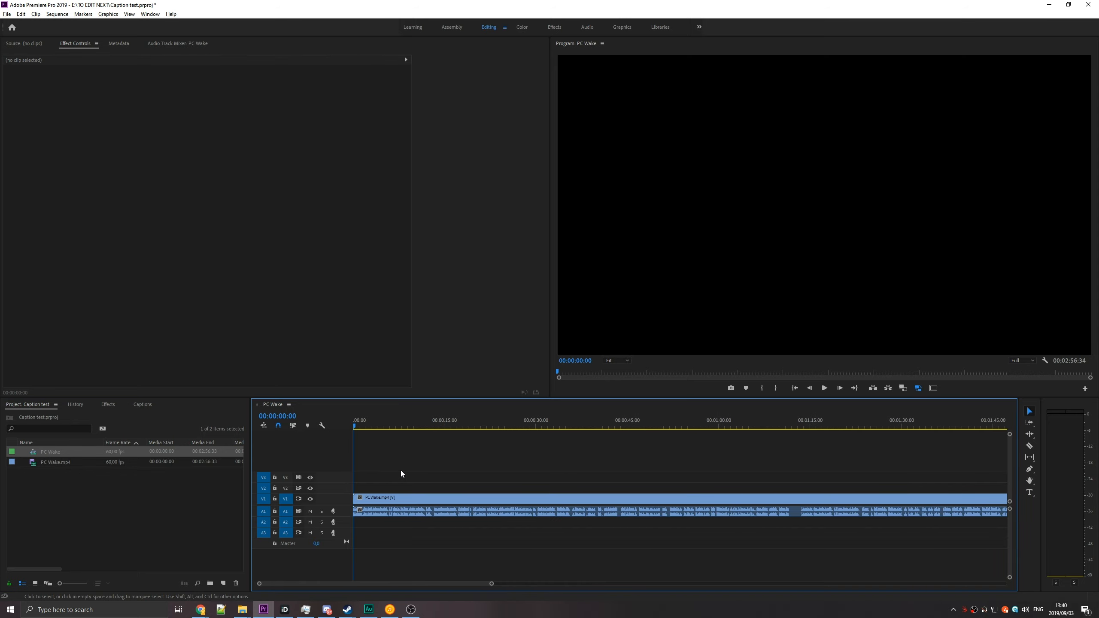
key("equal")
key("equal")
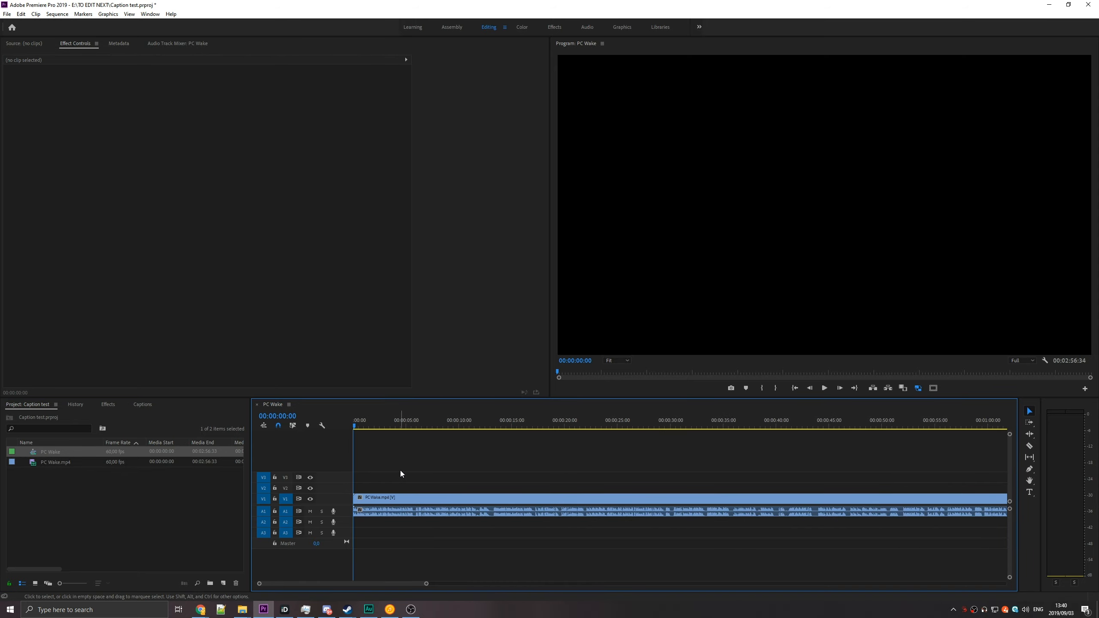
key("space")
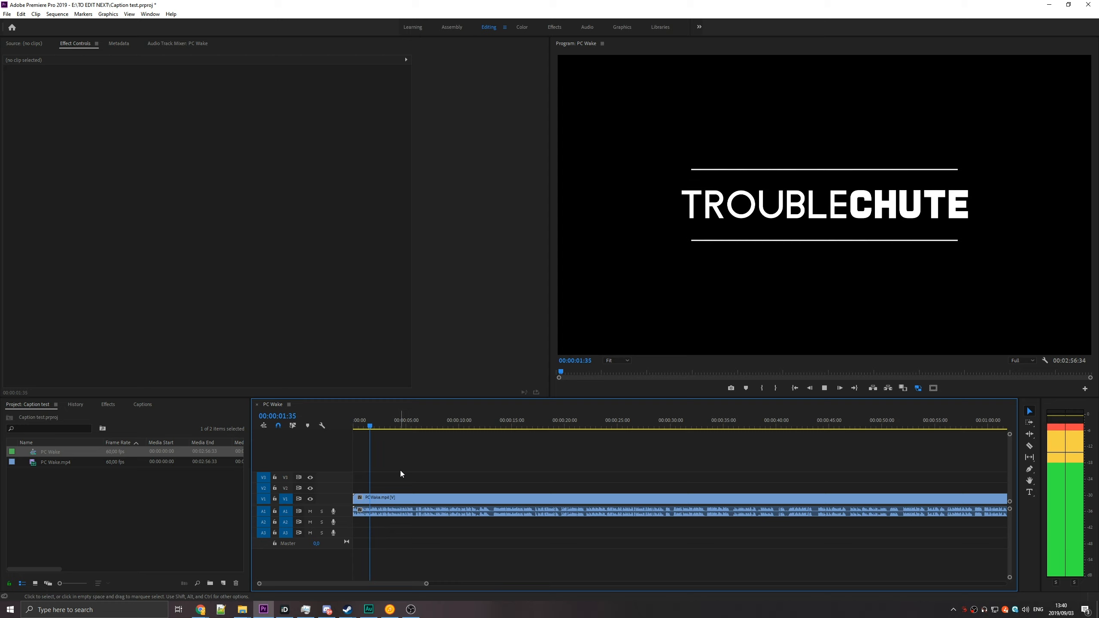
key("space")
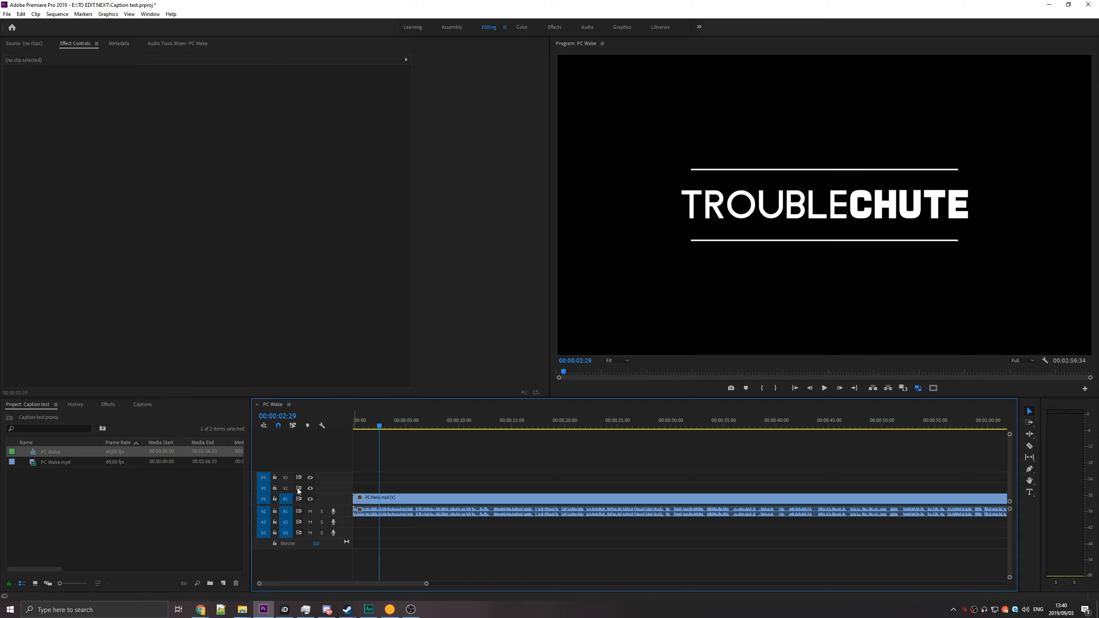
Create a new captions item with the Open Captions standard, 60 fps timebase and 2560 x 1440 size.
left_click(138, 515)
right_click(118, 501)
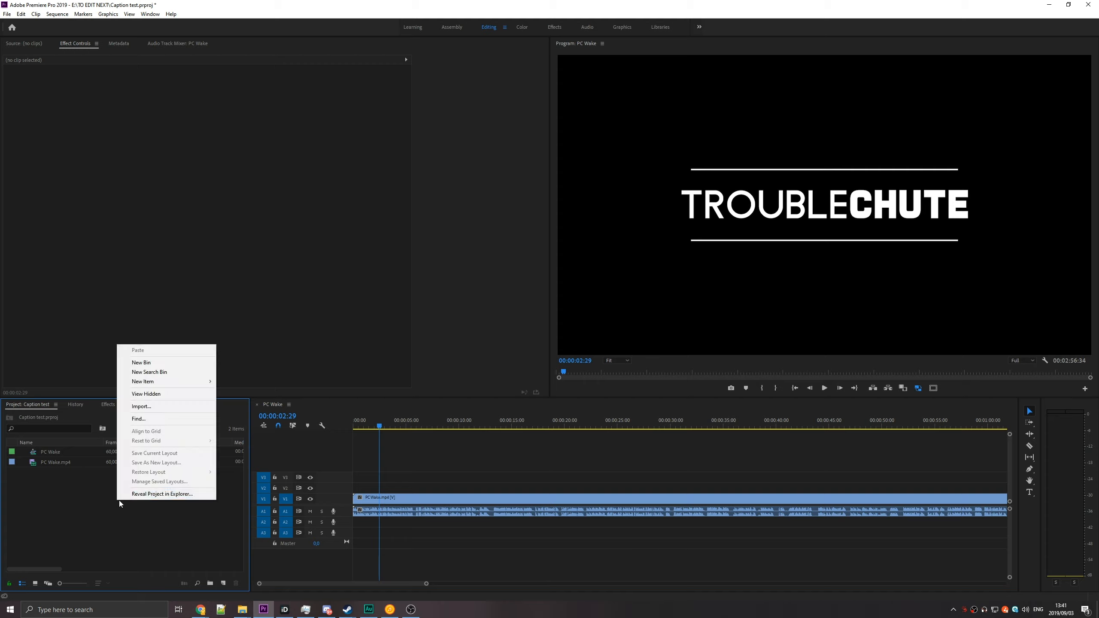
mouse_move(154, 381)
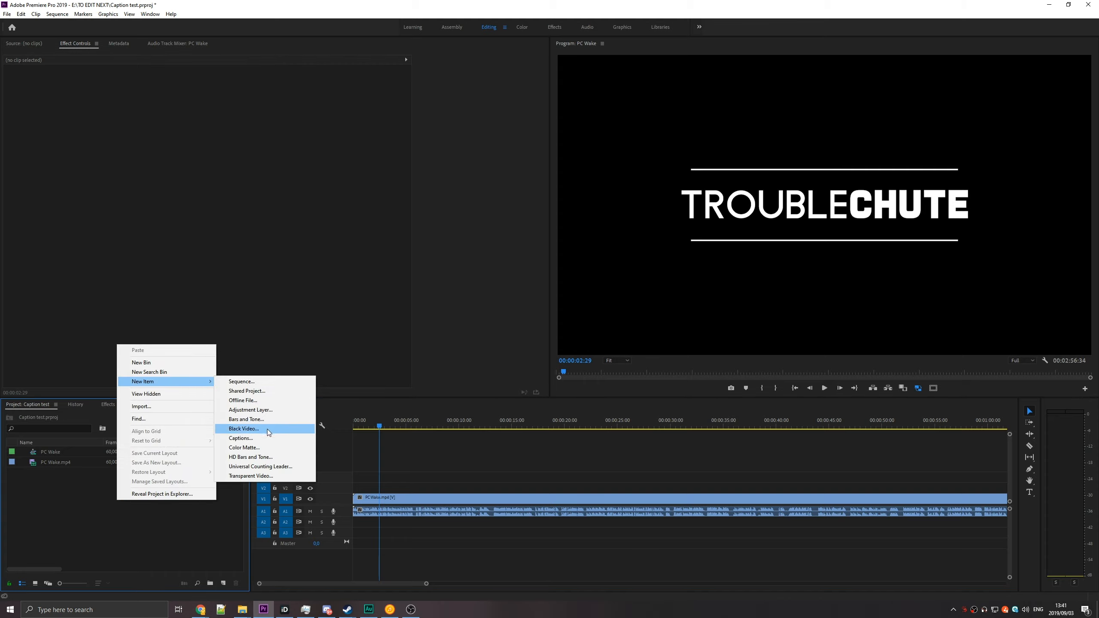
left_click(265, 440)
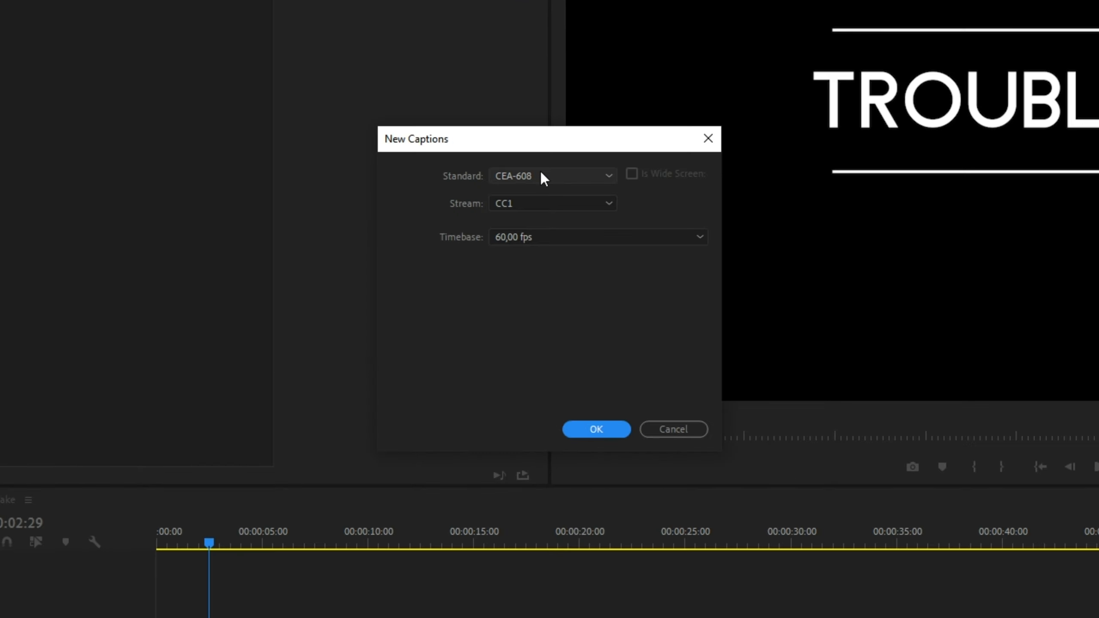
left_click(502, 174)
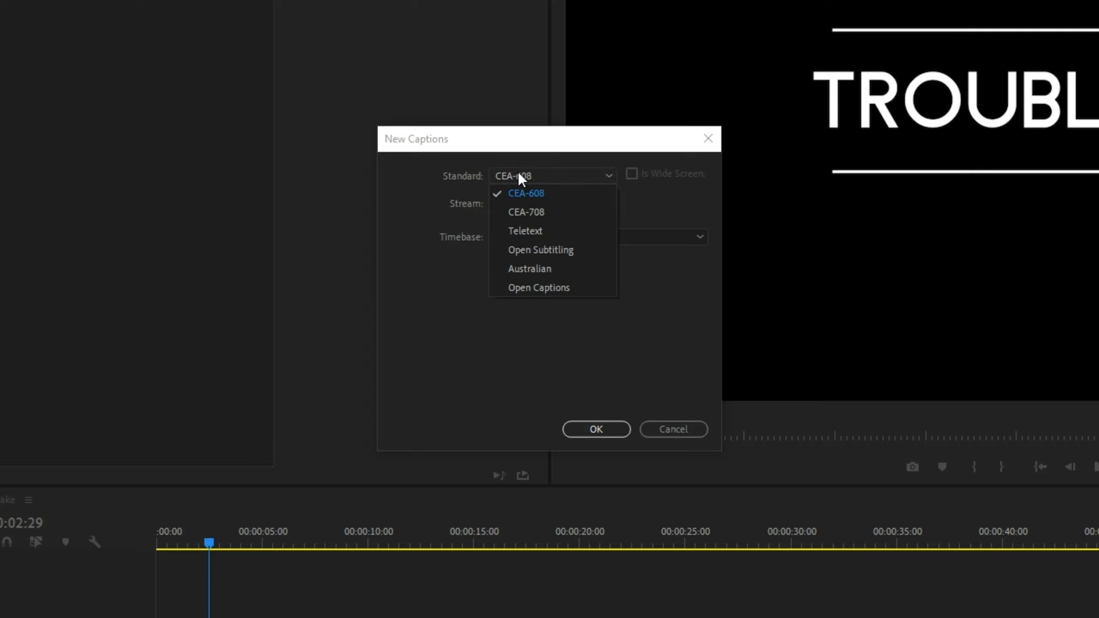
left_click(522, 288)
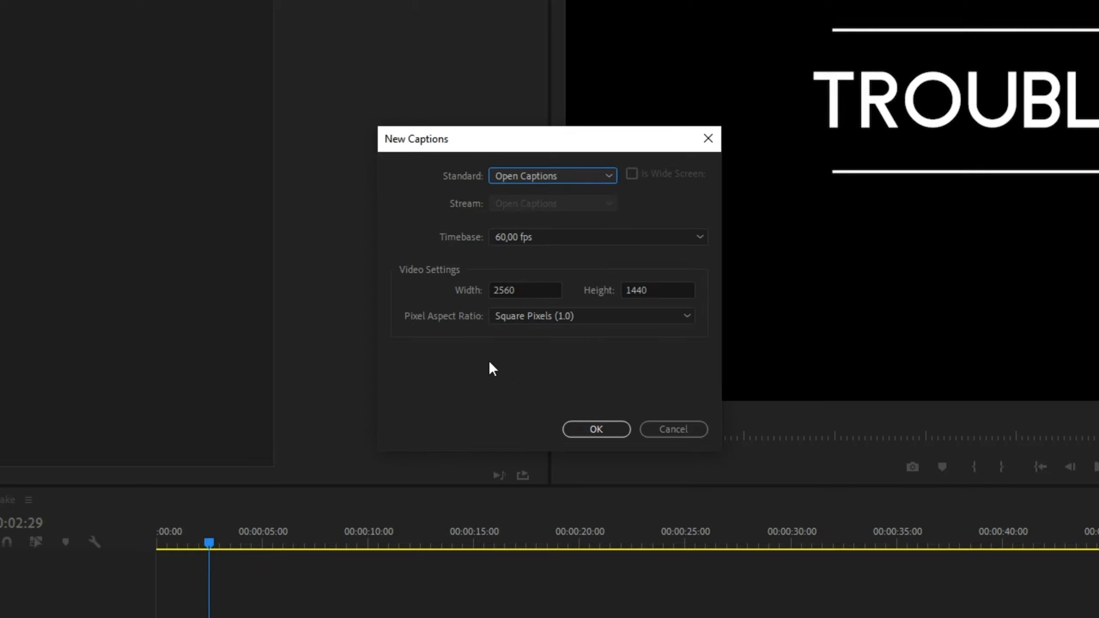
left_click(589, 430)
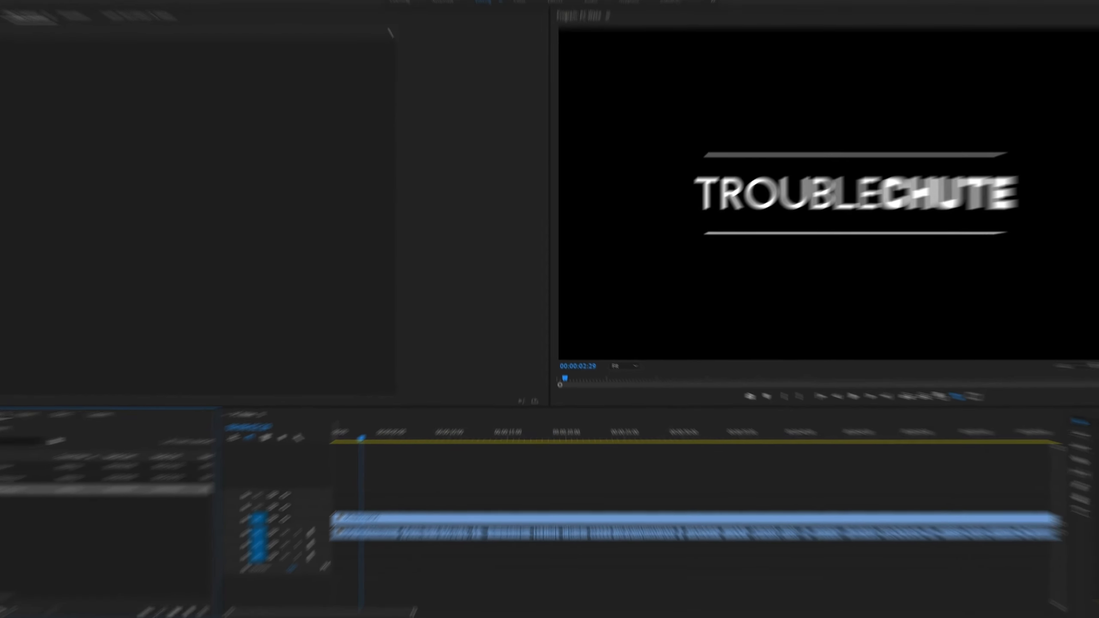
Place the Open Captions item on track V2 above the video and extend it across the video's length.
left_click_drag(77, 489, 938, 488)
key("backslash")
scroll(397, 485, "up", 2)
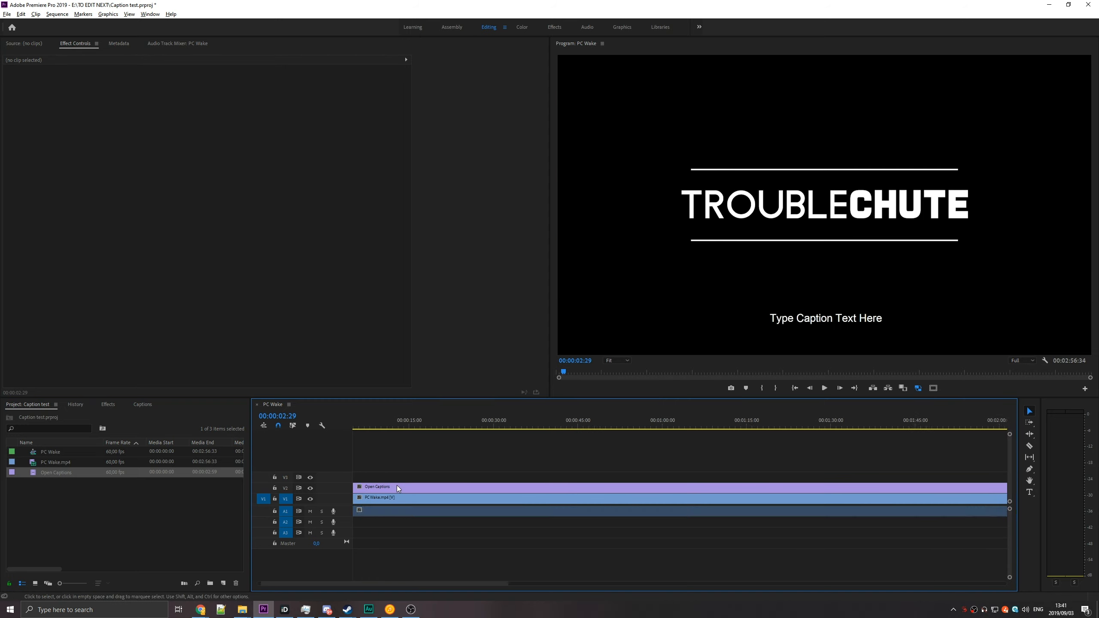
Move the playhead to 00:00:09:26 and shift the caption block under it, starting at about 9 seconds.
scroll(397, 485, "up", 3)
left_click_drag(420, 424, 541, 435)
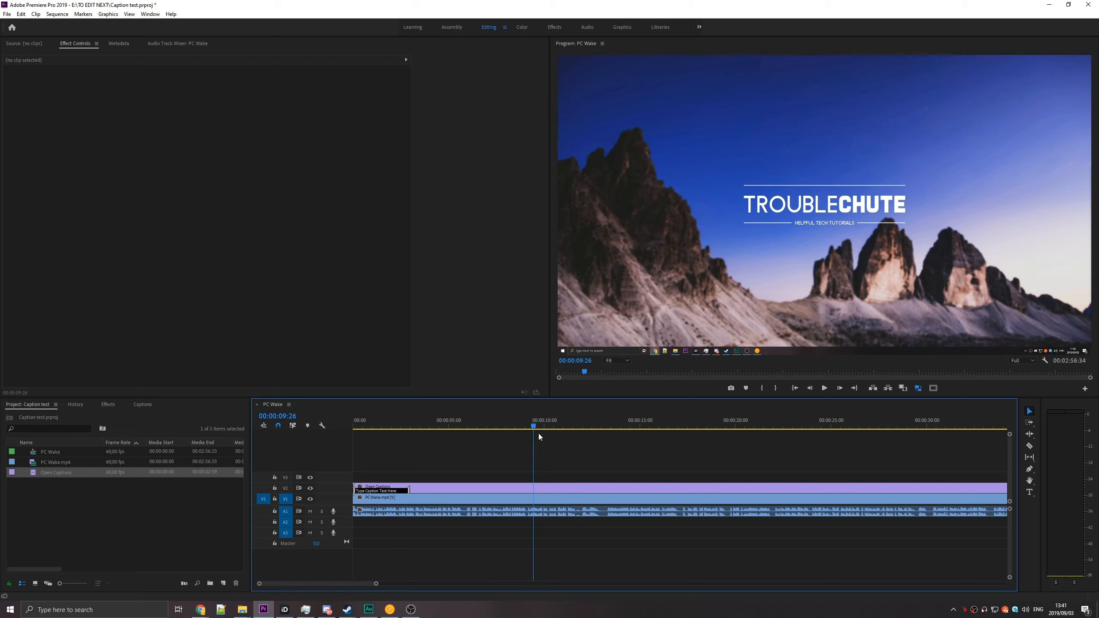
left_click(374, 491)
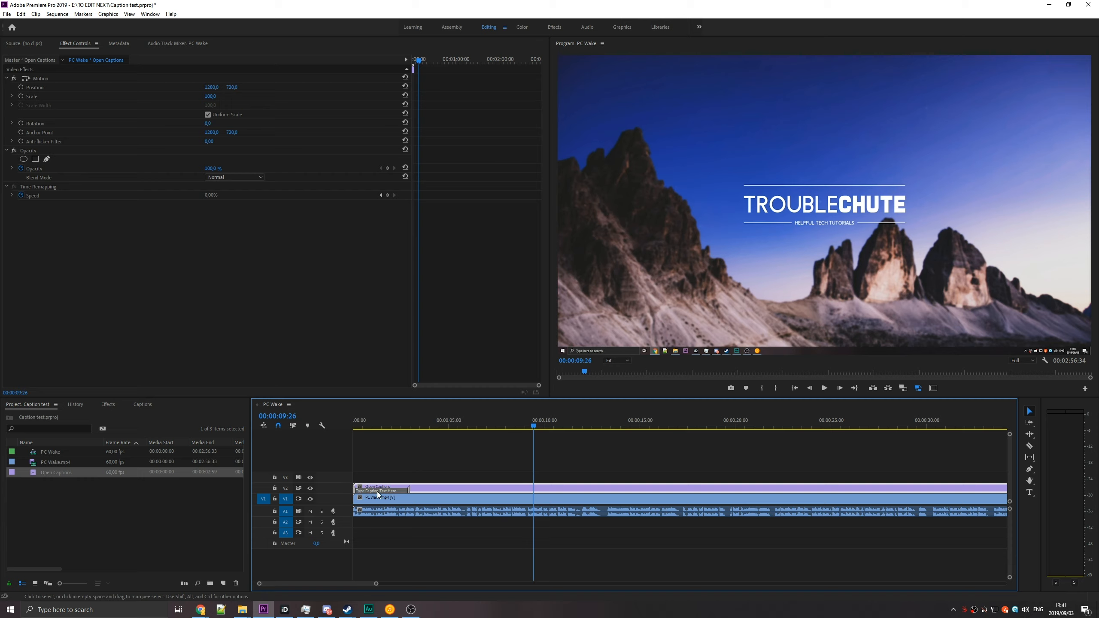
left_click_drag(376, 492, 601, 484)
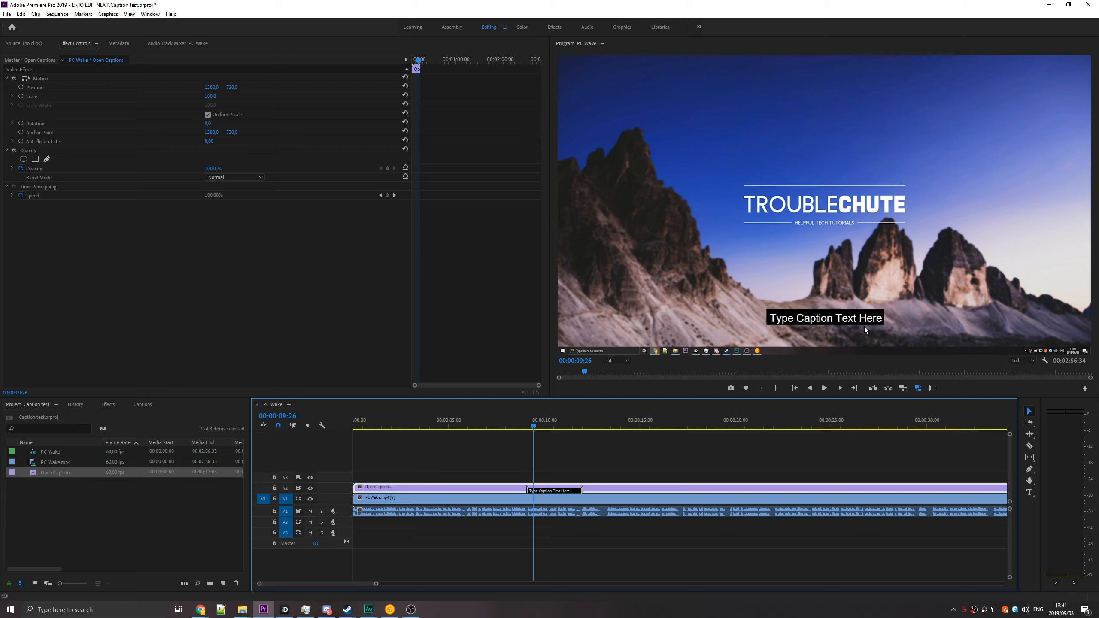
Create a second captions item with the CEA-608 standard, stream CC1 and a 60 fps timebase.
right_click(42, 529)
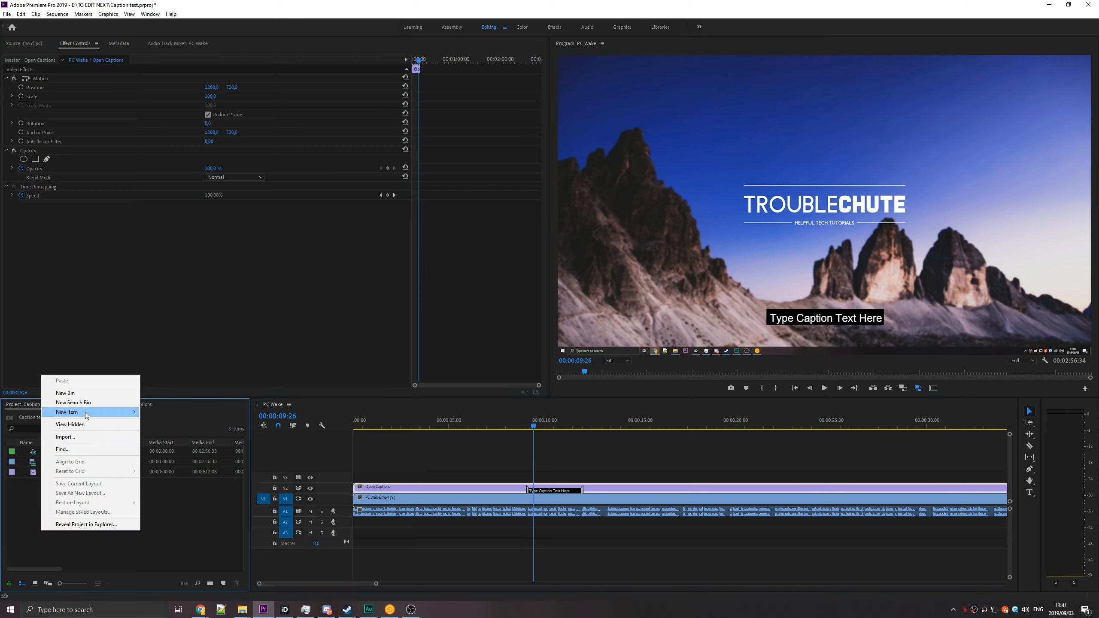
mouse_move(86, 412)
left_click(179, 468)
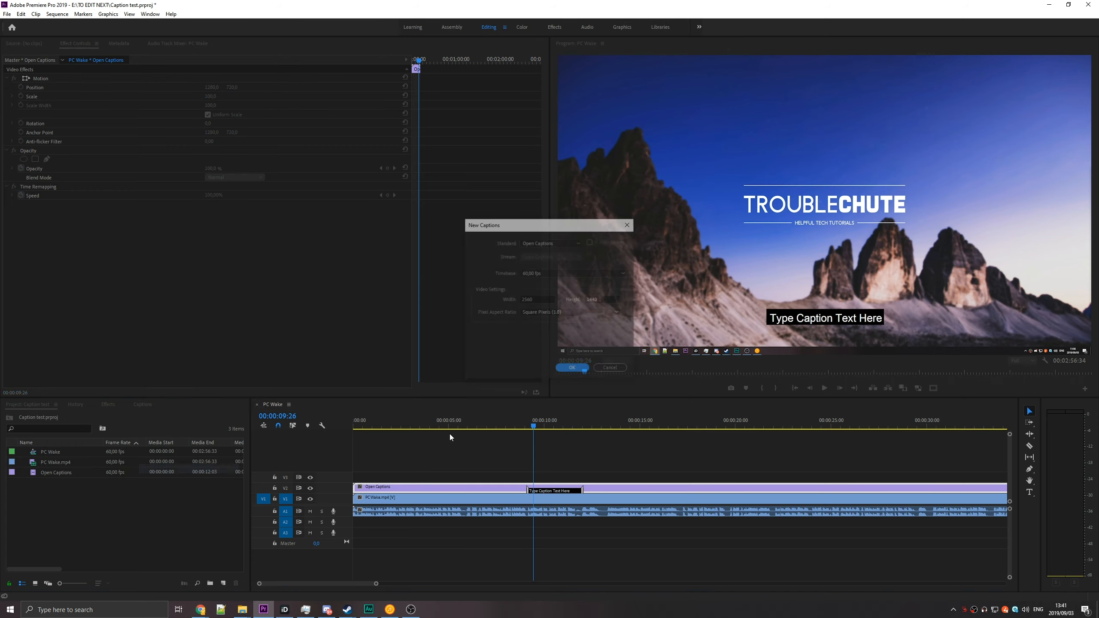
left_click(545, 244)
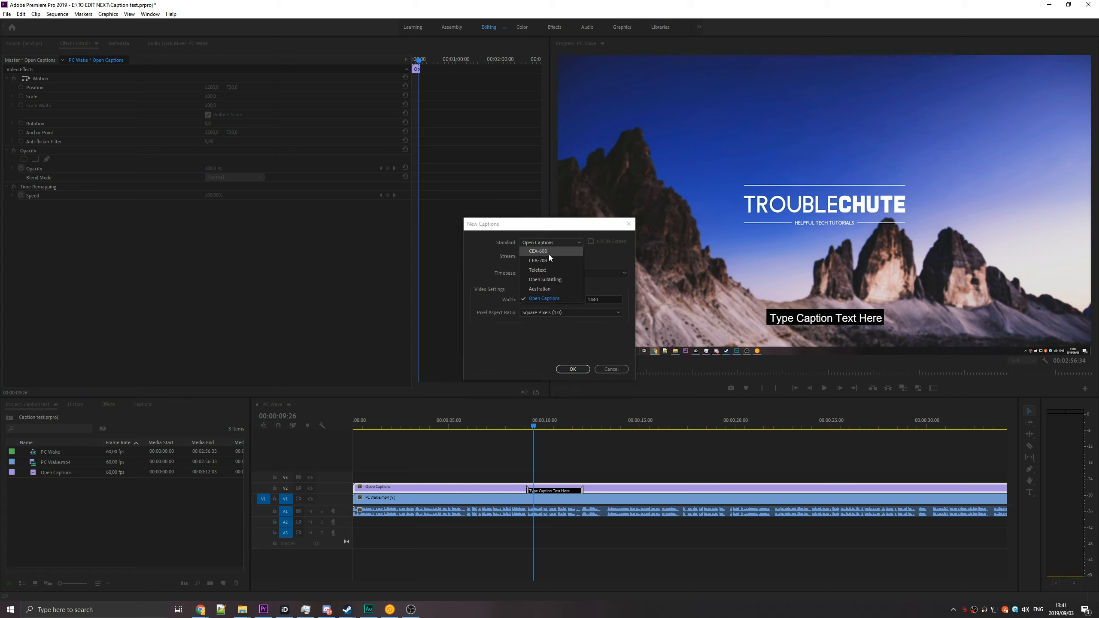
left_click(548, 254)
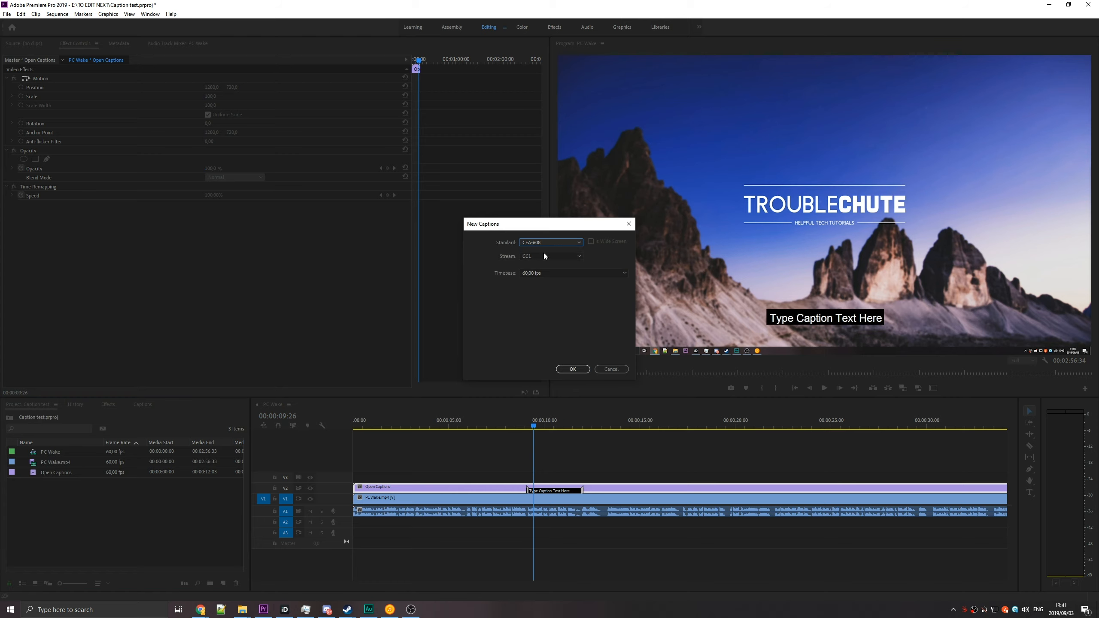
left_click(572, 369)
Place the CEA-608 captions on track V3 from about 9 seconds, extended to about 25 seconds, with track V2 hidden.
left_click_drag(30, 485, 529, 476)
left_click(310, 488)
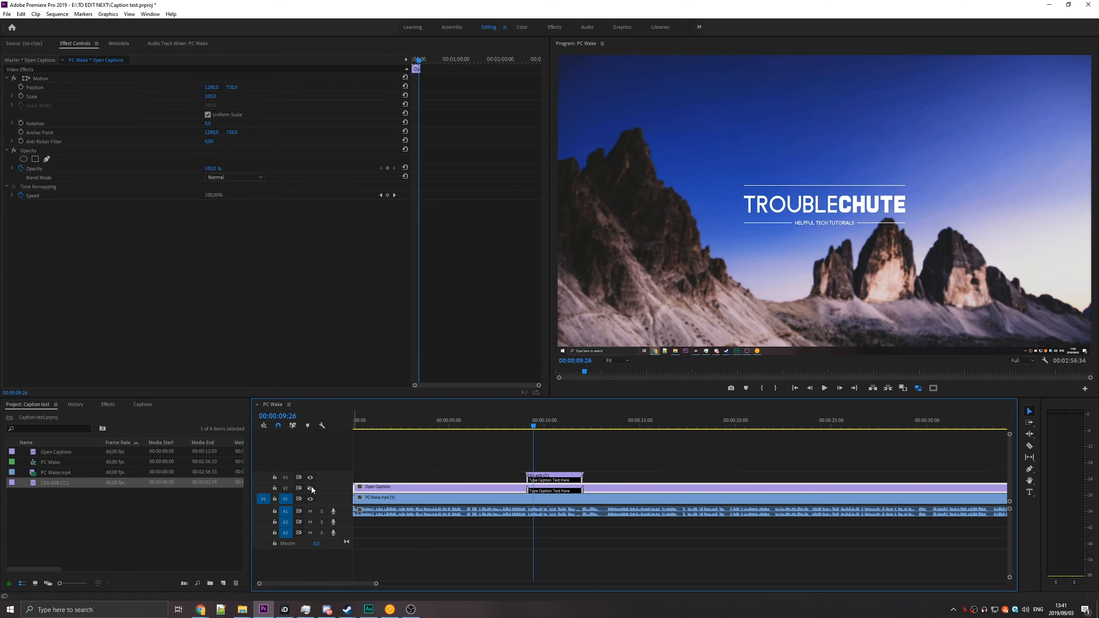
left_click_drag(586, 476, 830, 475)
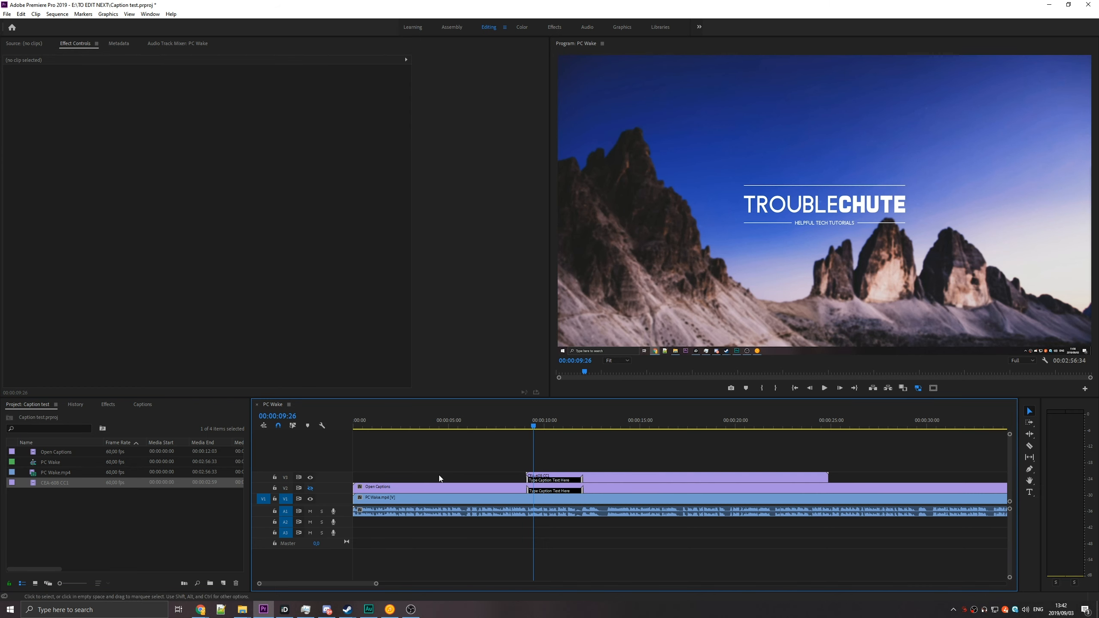
left_click(569, 480)
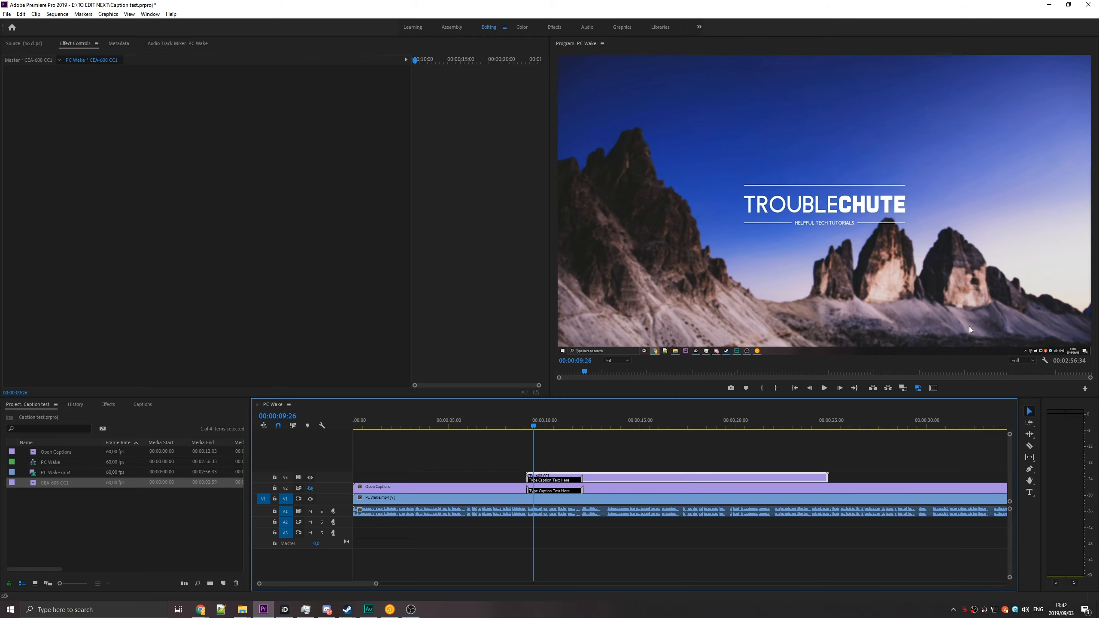
Set the program monitor's closed captions display to the CEA-608 standard and stream CC1.
left_click(1046, 362)
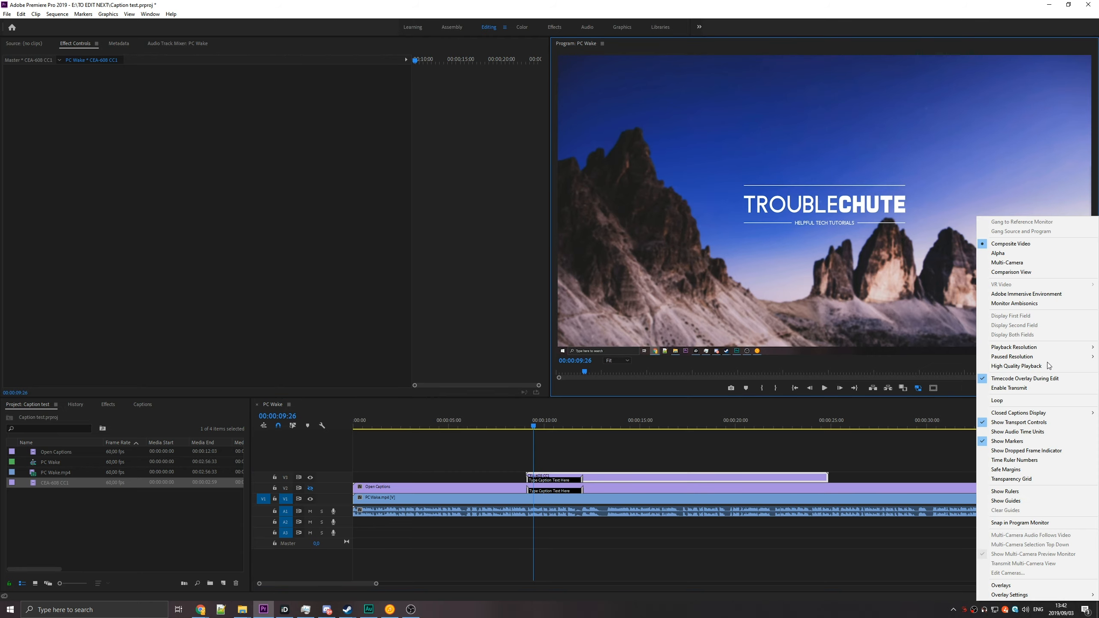
mouse_move(1005, 415)
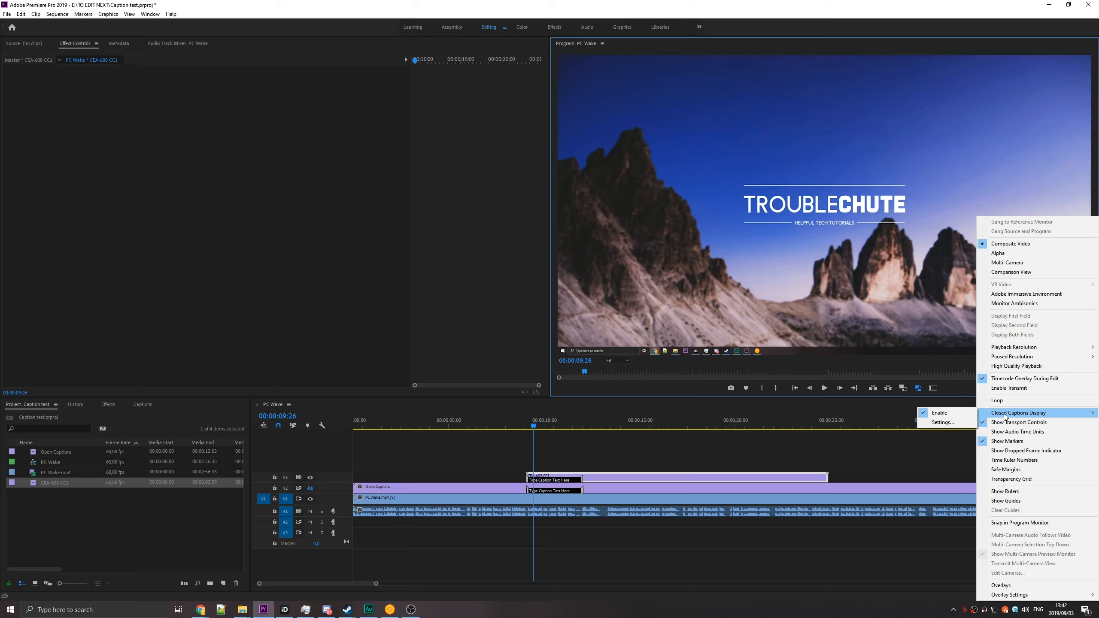
left_click(944, 422)
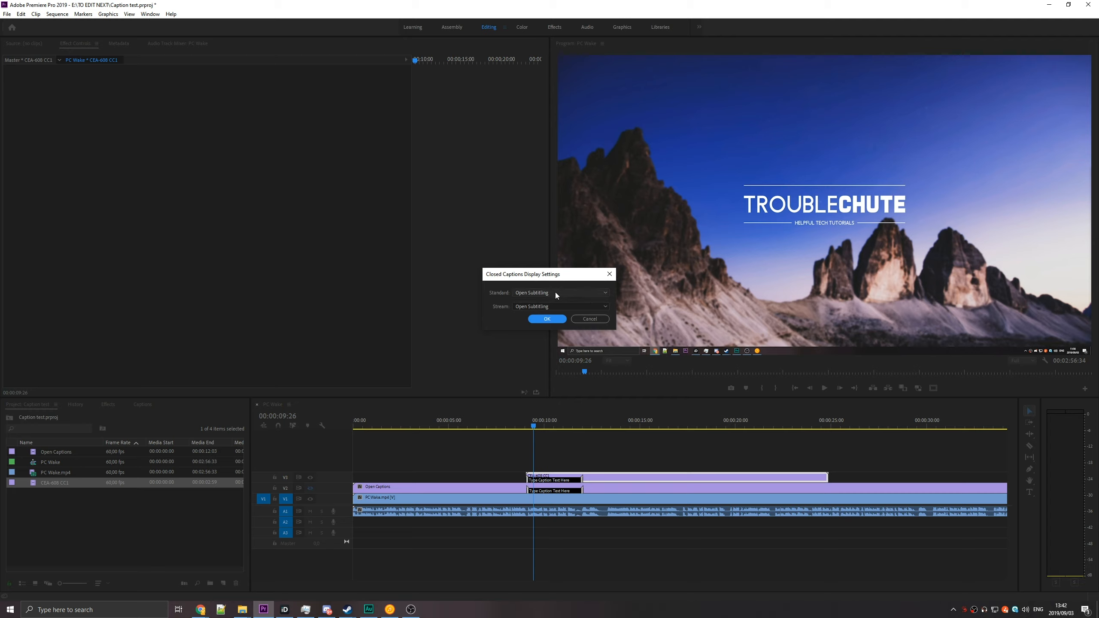
left_click(531, 293)
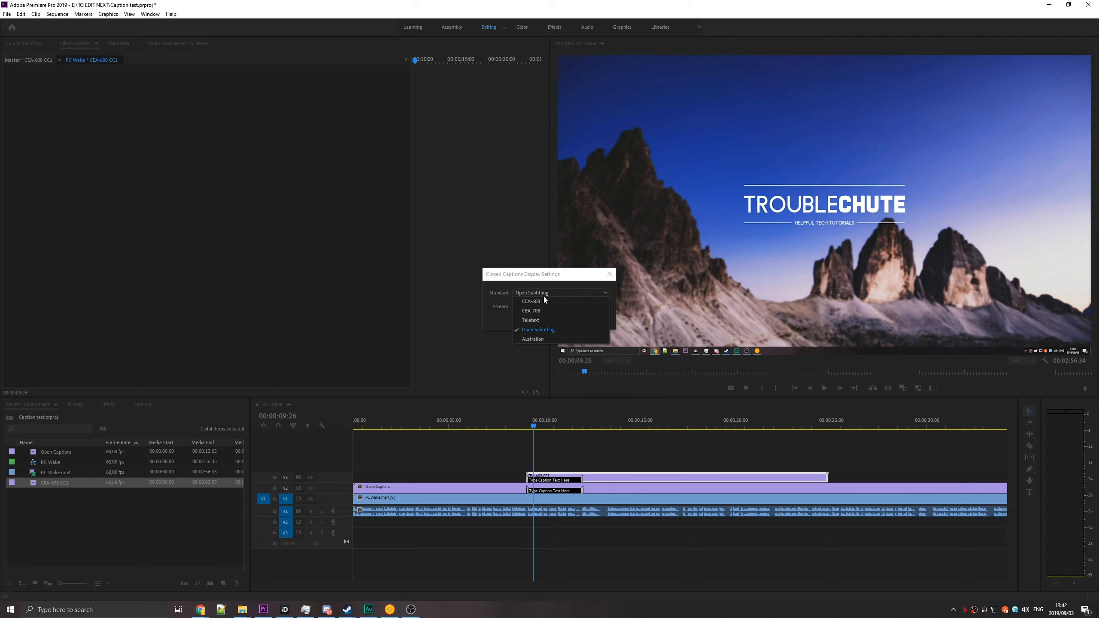
left_click(548, 302)
left_click(535, 305)
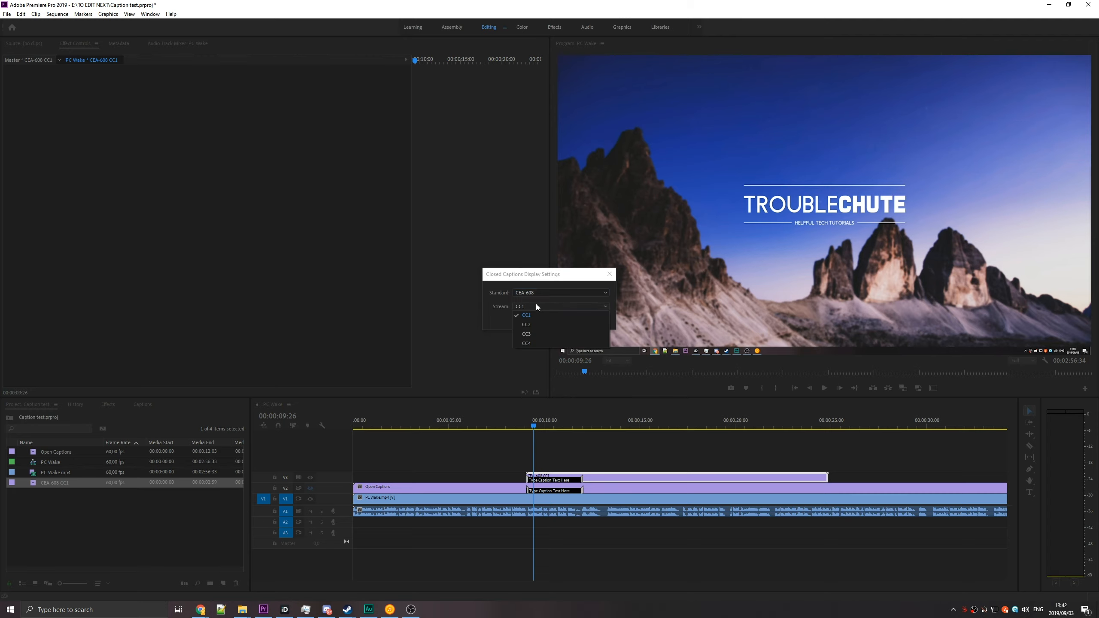
left_click(527, 316)
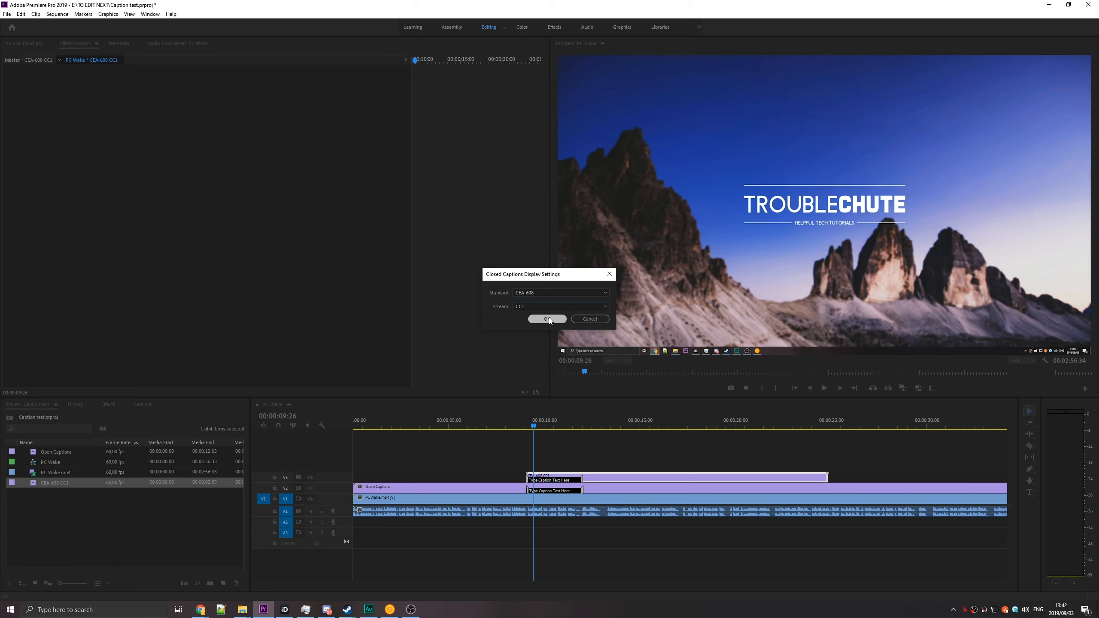
left_click(546, 319)
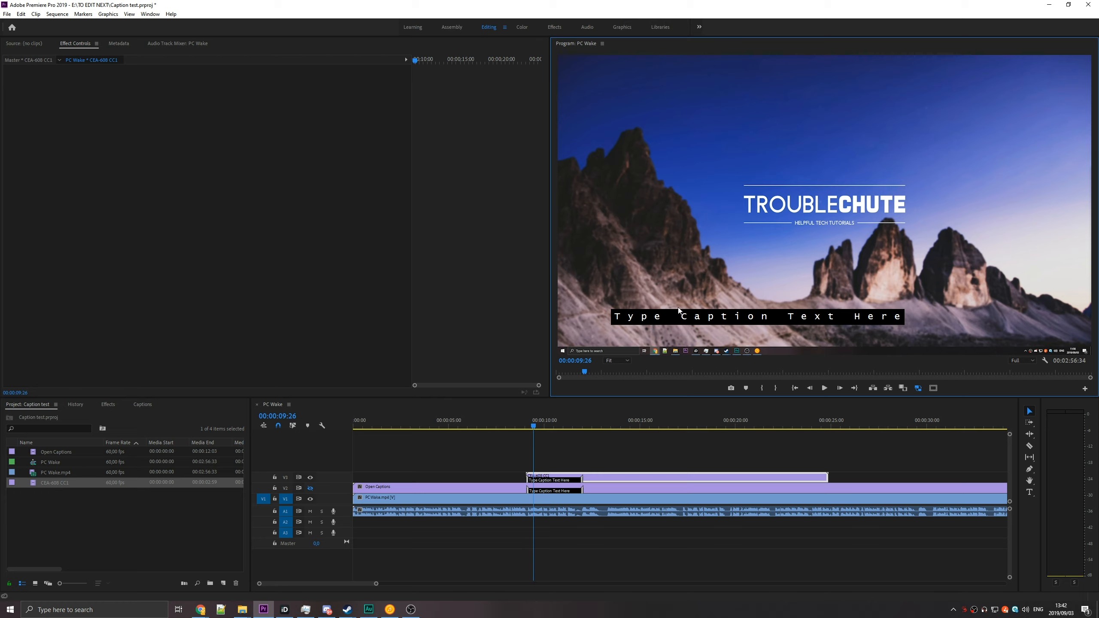
Delete the CEA-608 captions clip from track V3 and make track V2 visible again.
left_click(605, 478)
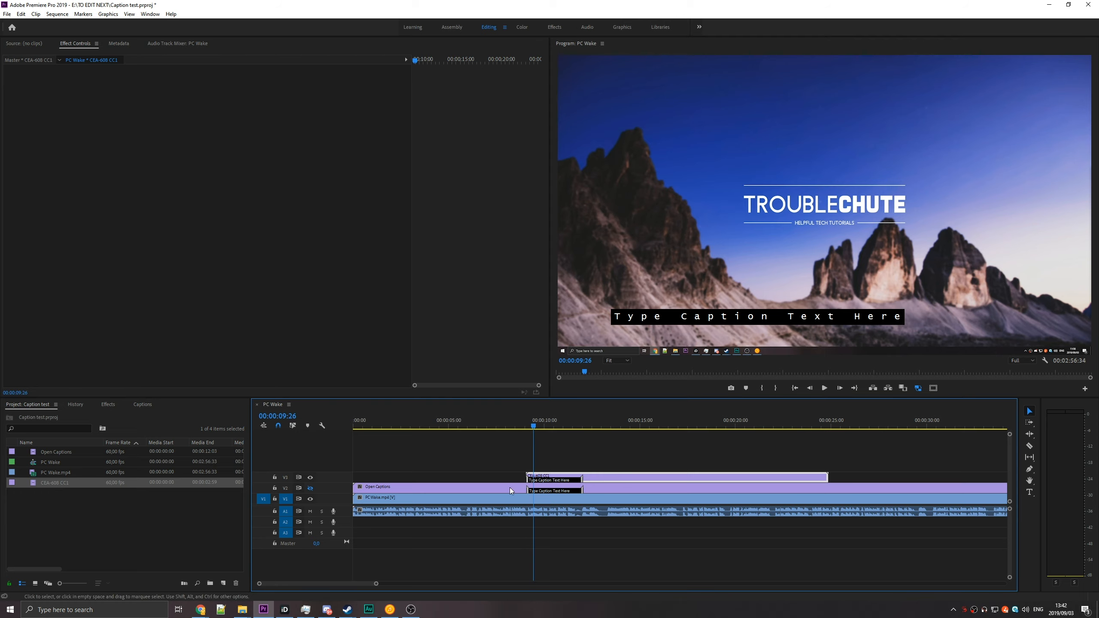
key("Delete")
left_click(310, 488)
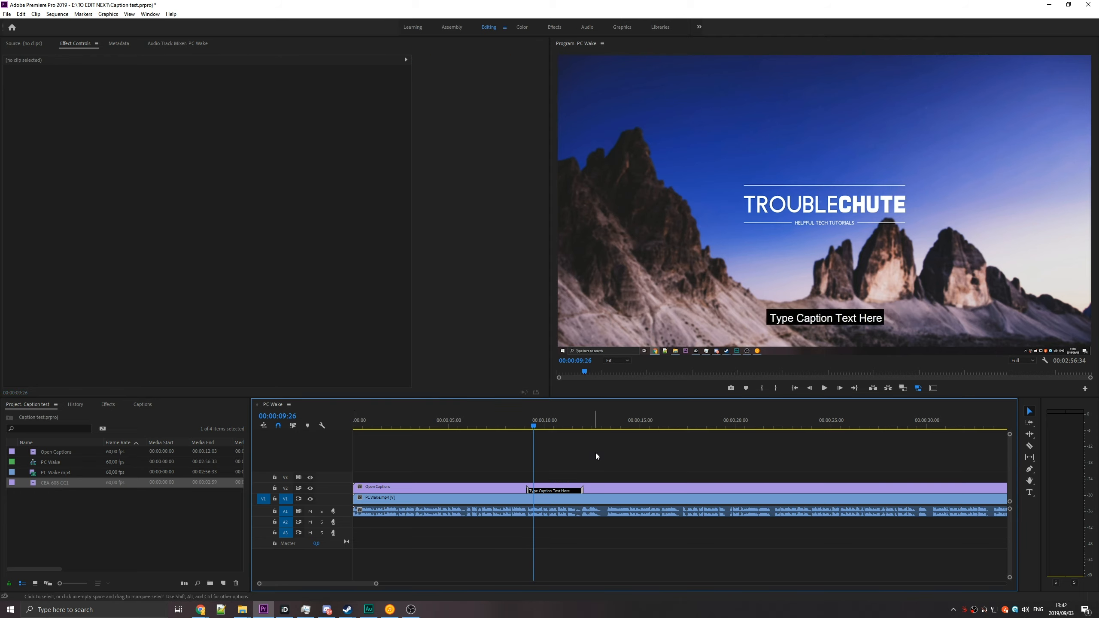
left_click(1045, 360)
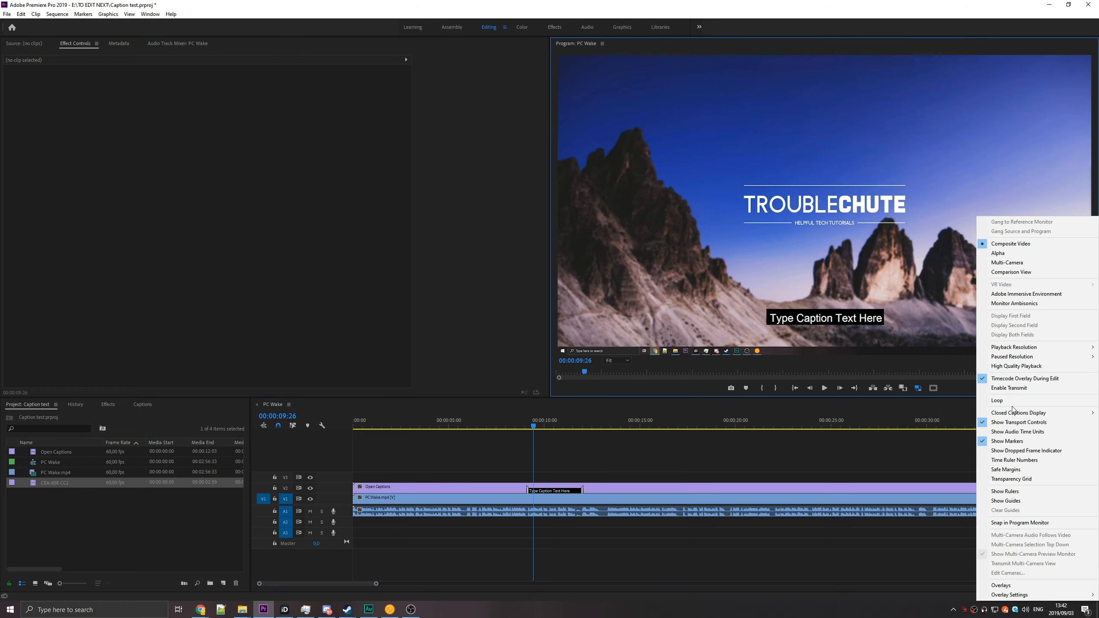
left_click(592, 469)
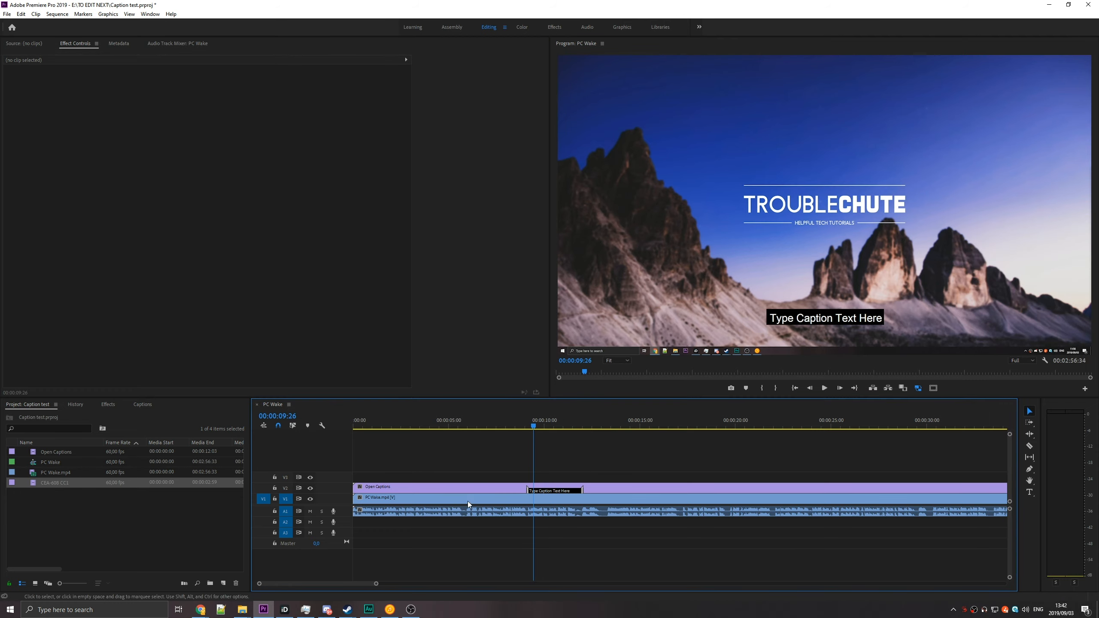
left_click(366, 488)
key("Delete")
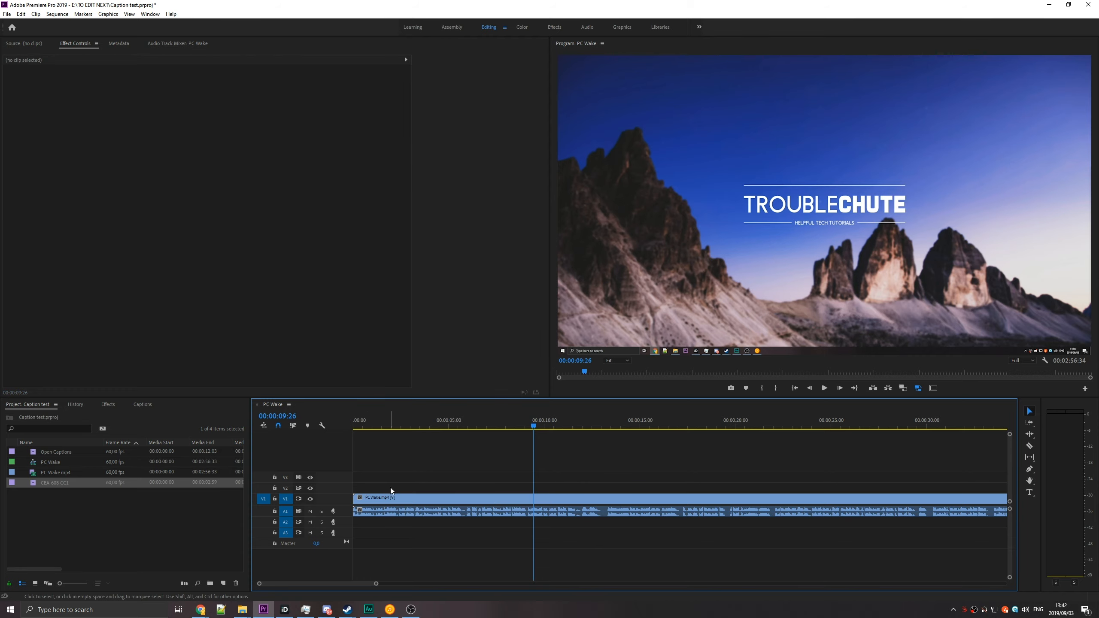
key("ctrl+z")
Hide the output of track V2 holding the open captions.
left_click(310, 488)
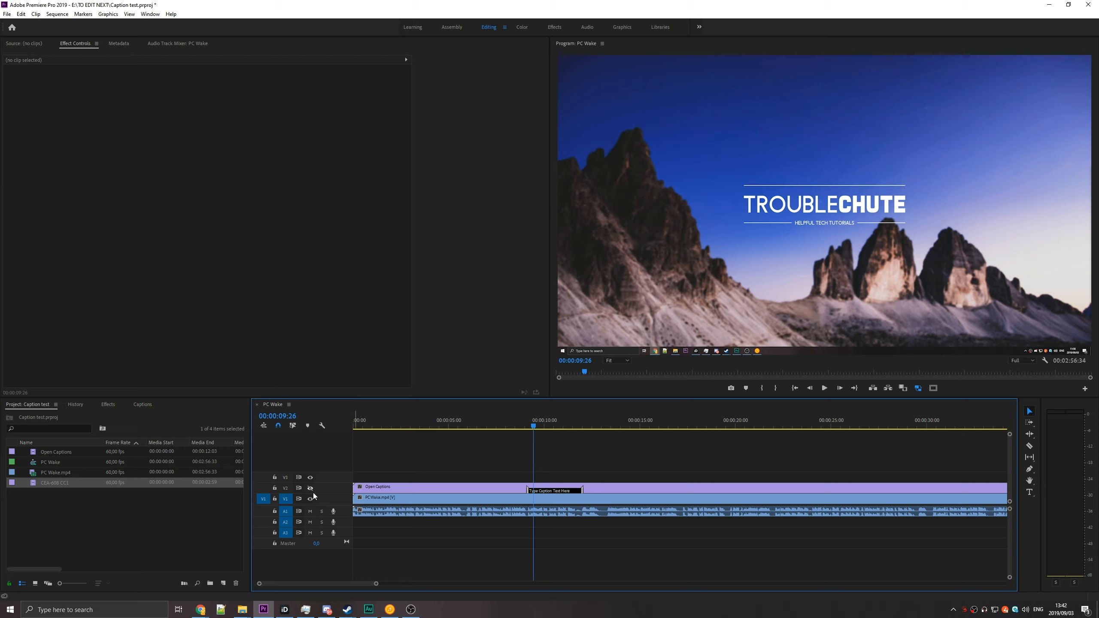
Make track V2 visible again and open the text of its open caption for editing.
left_click(311, 488)
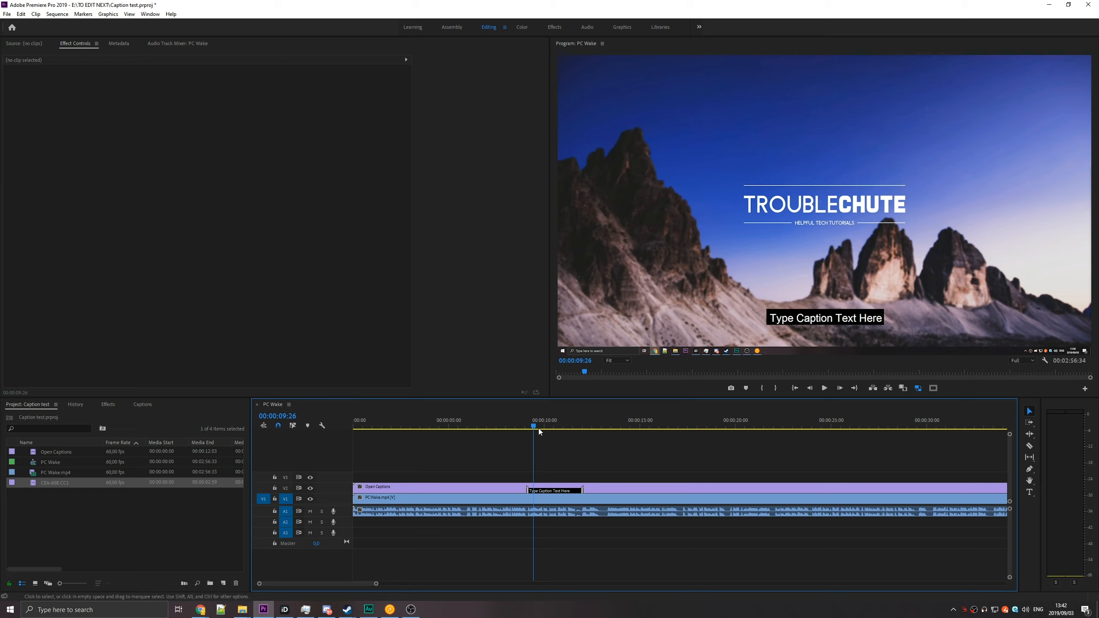
left_click(589, 490)
left_click(542, 492)
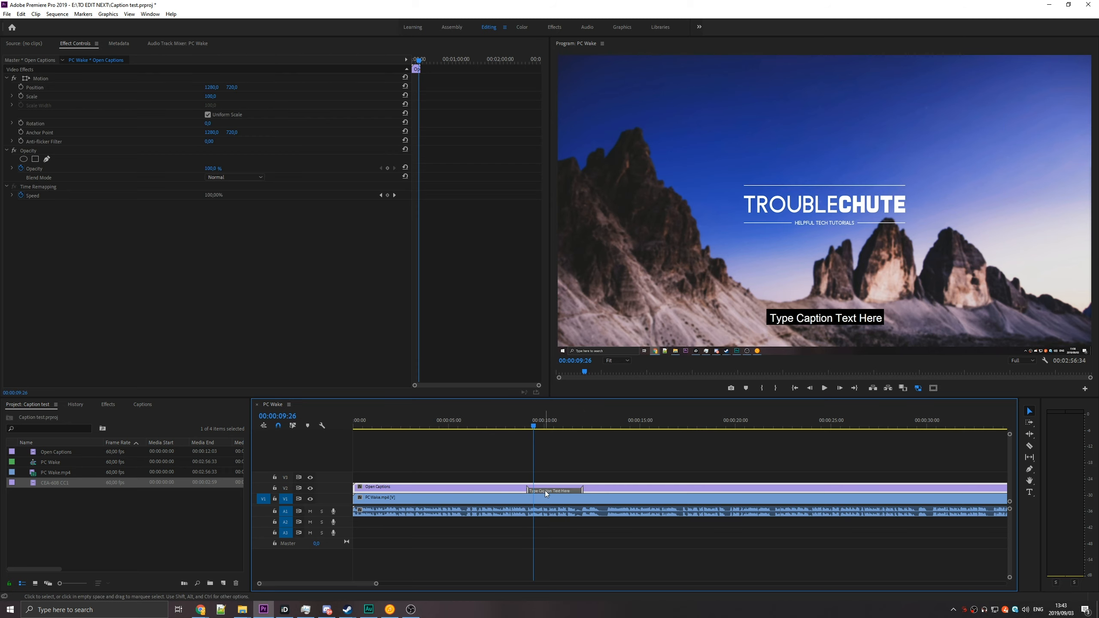
double_click(544, 491)
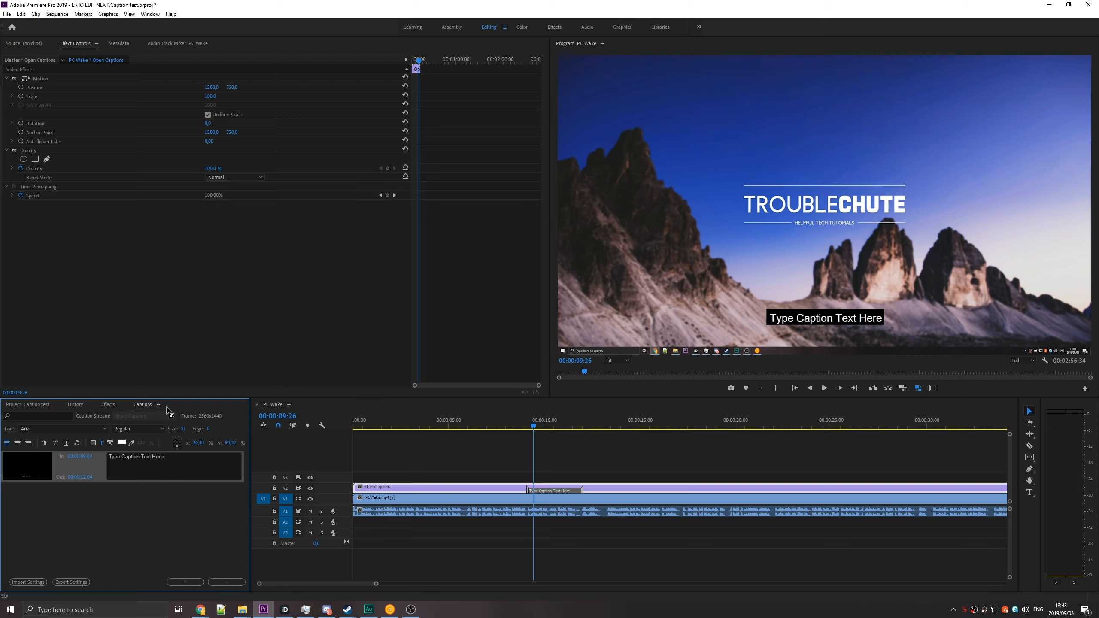
left_click(200, 462)
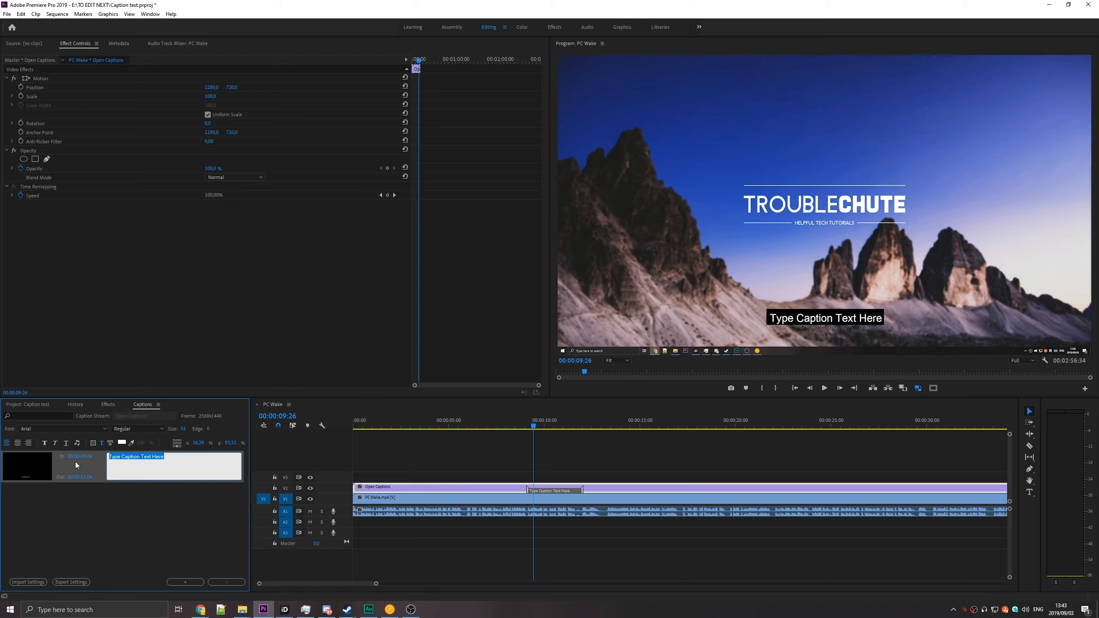
Move the caption block on track V2 to the start of the sequence and return the playhead to 00:00:00:00.
left_click(545, 492)
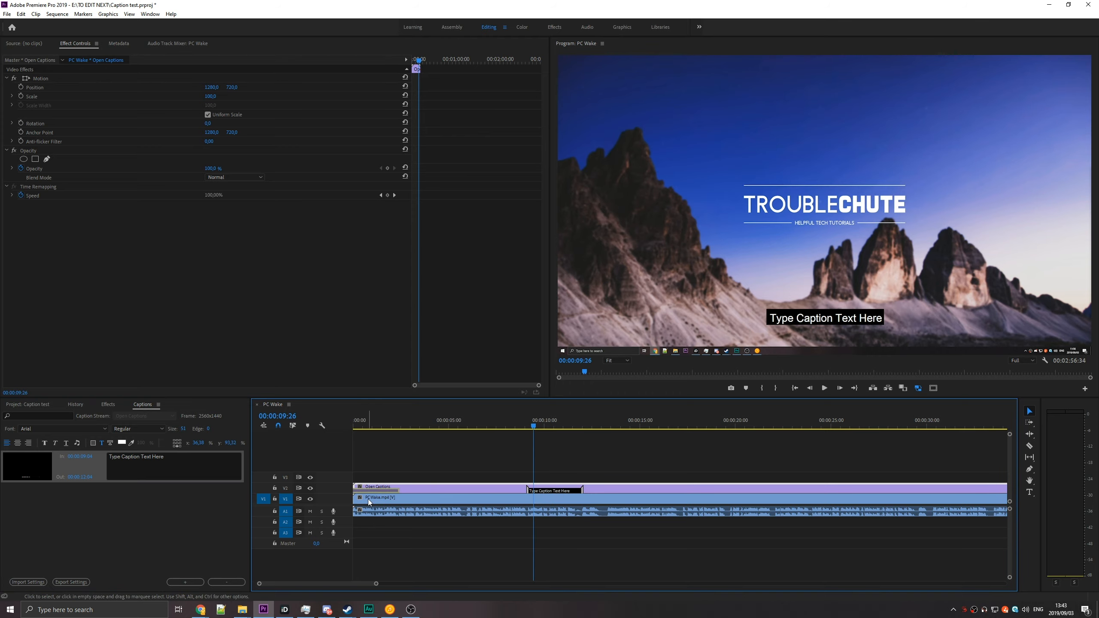
left_click_drag(372, 427, 349, 428)
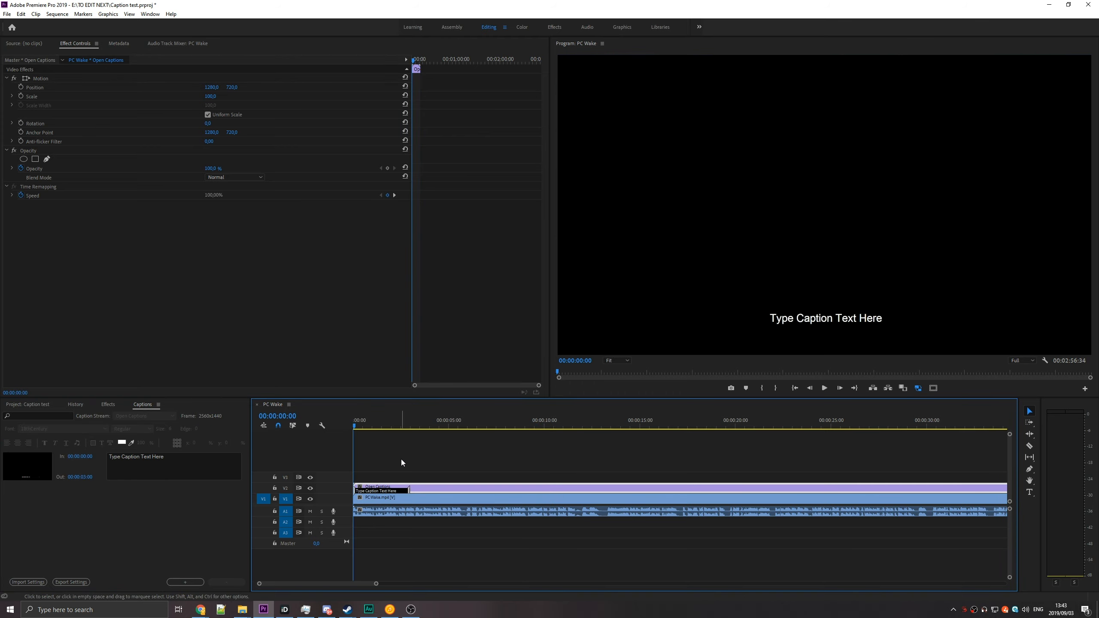
left_click(414, 461)
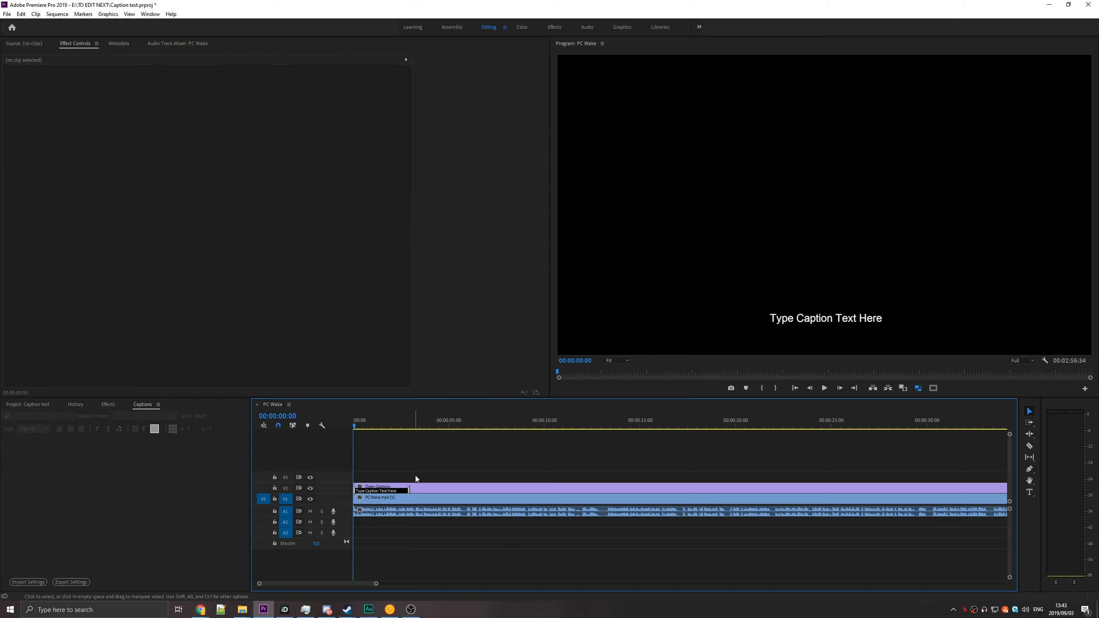
Play the intro to find where the first sentence ends and trim the caption block's end to 00:00:02:23.
key("space")
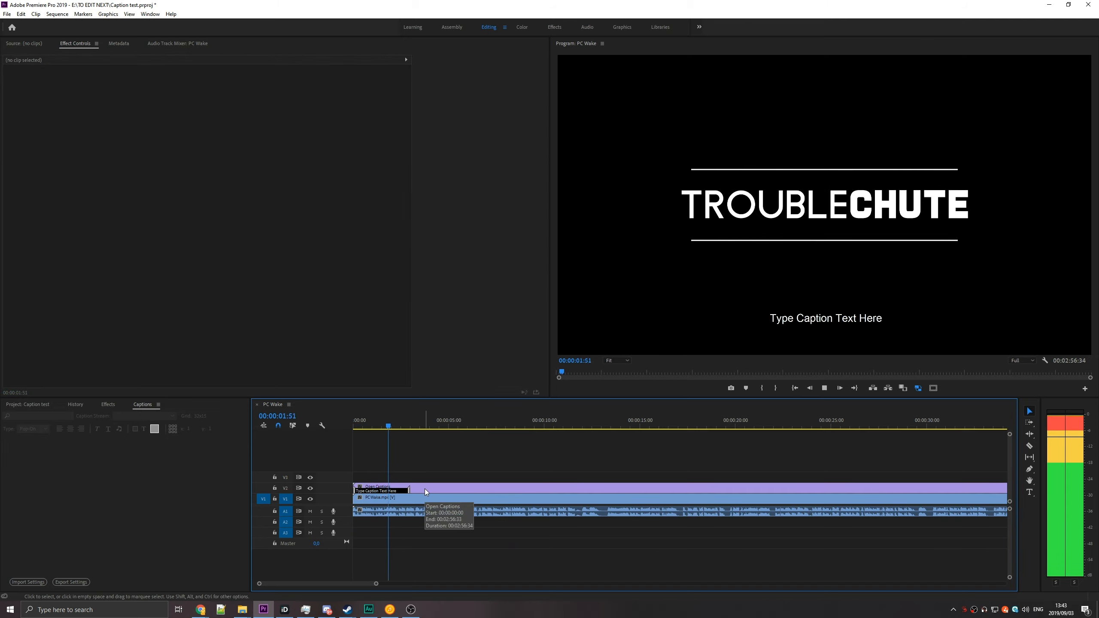
key("space")
scroll(378, 516, "up", 3)
scroll(378, 516, "up", 3)
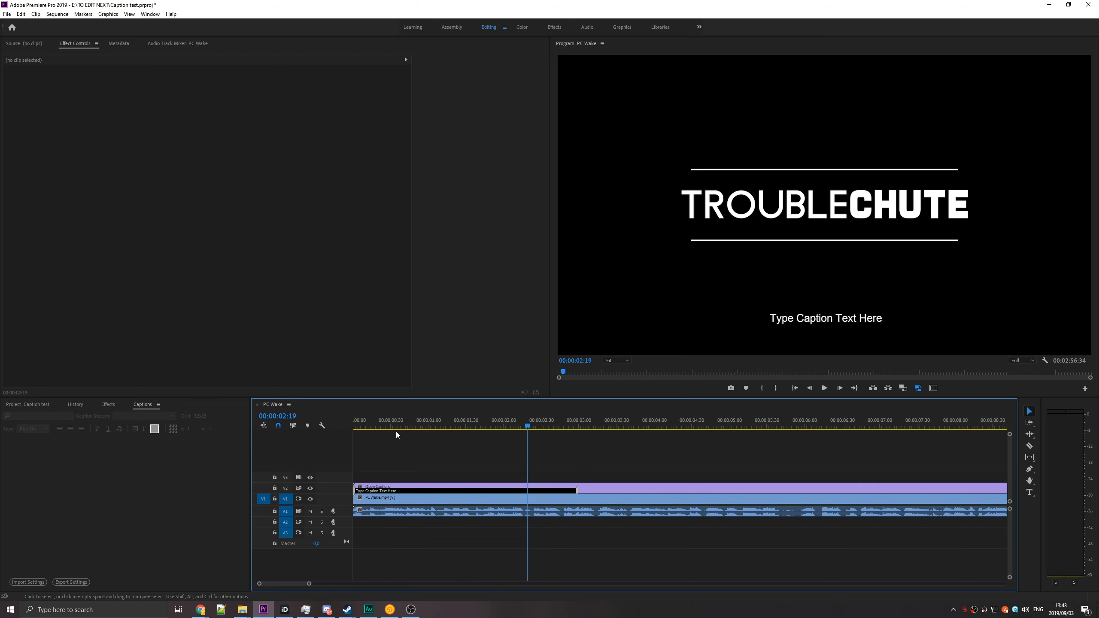
left_click(531, 421)
left_click_drag(534, 422, 531, 425)
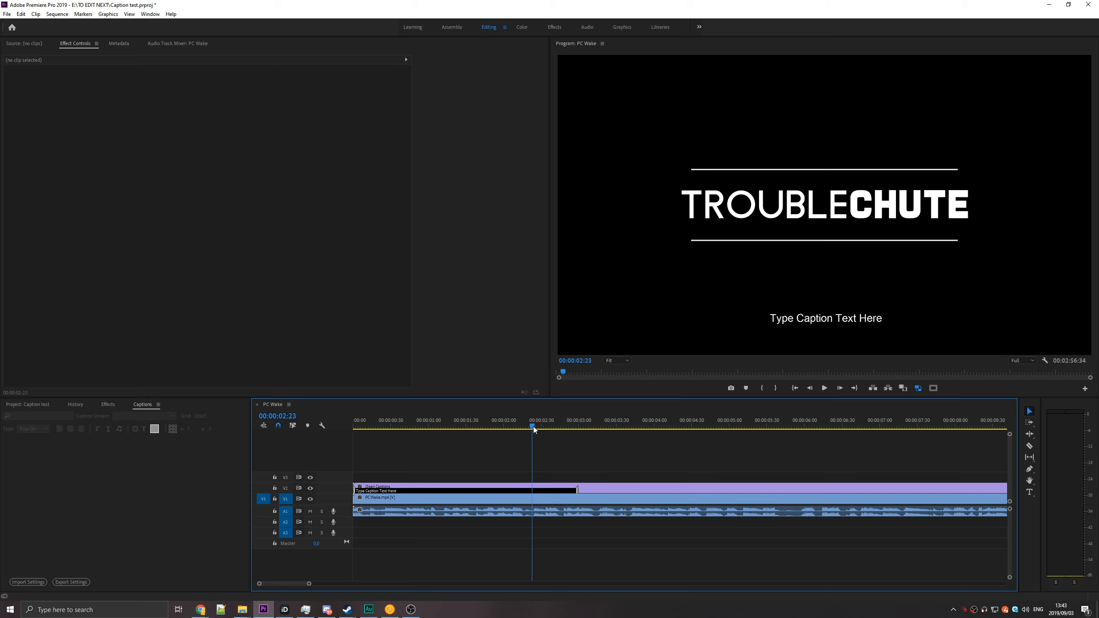
left_click(551, 489)
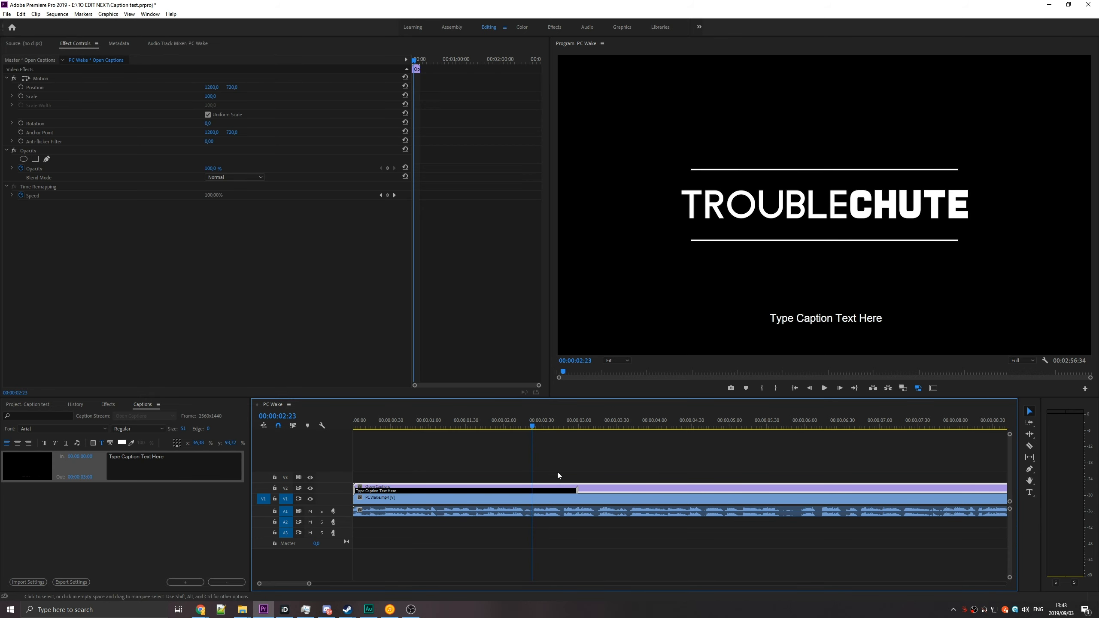
left_click(549, 492)
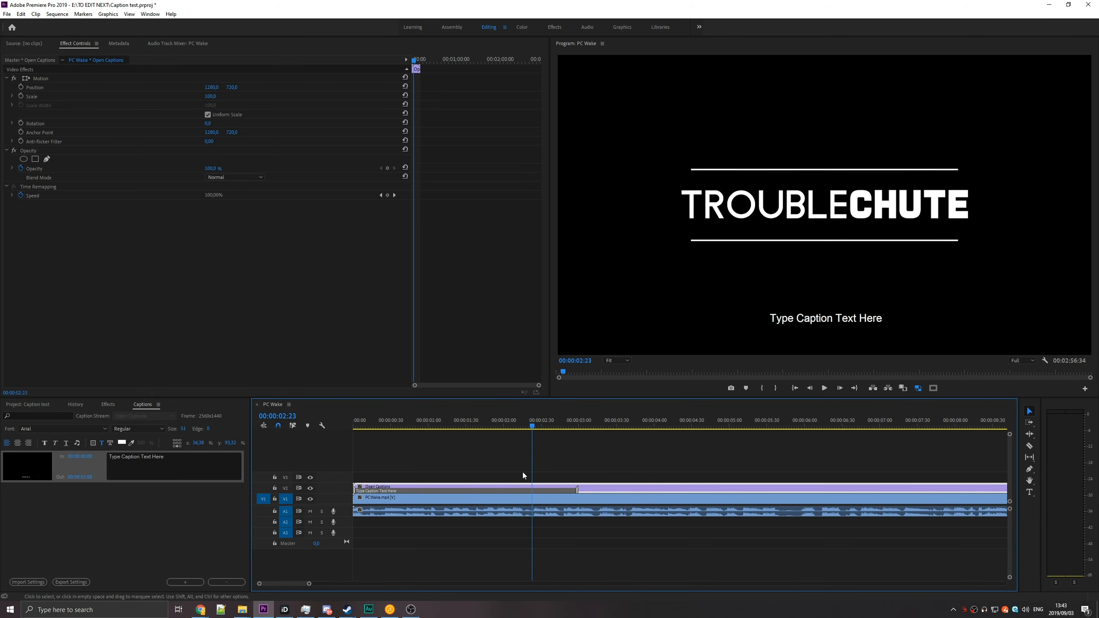
left_click_drag(575, 489, 533, 493)
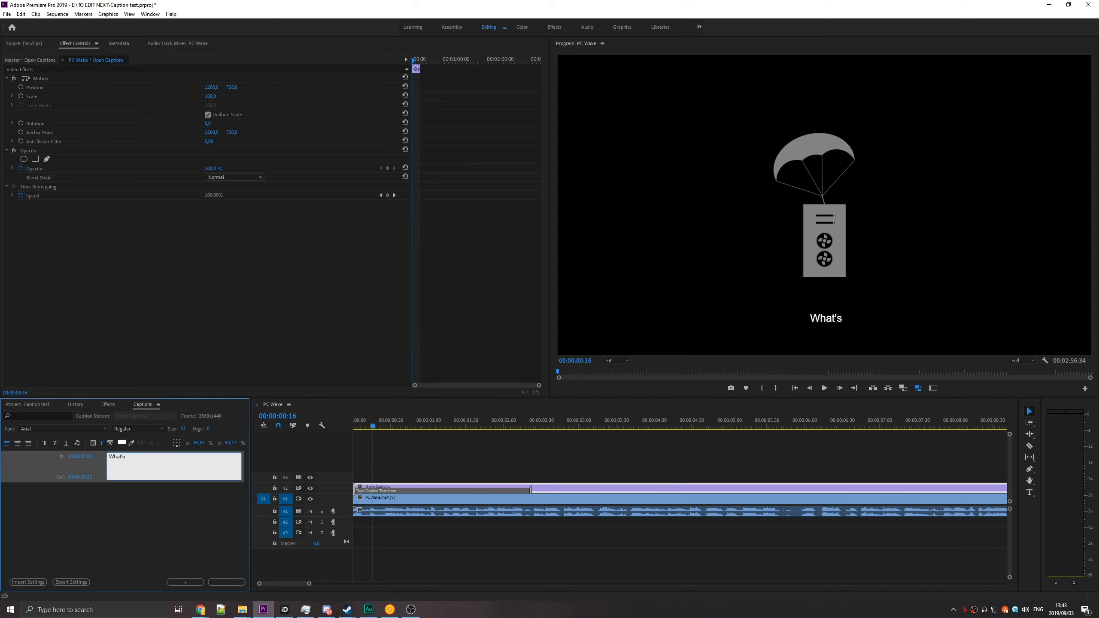
Replace the first caption's placeholder text with "What's up guys? TechNobo here for TroubleChute.".
type("up guys? Tech")
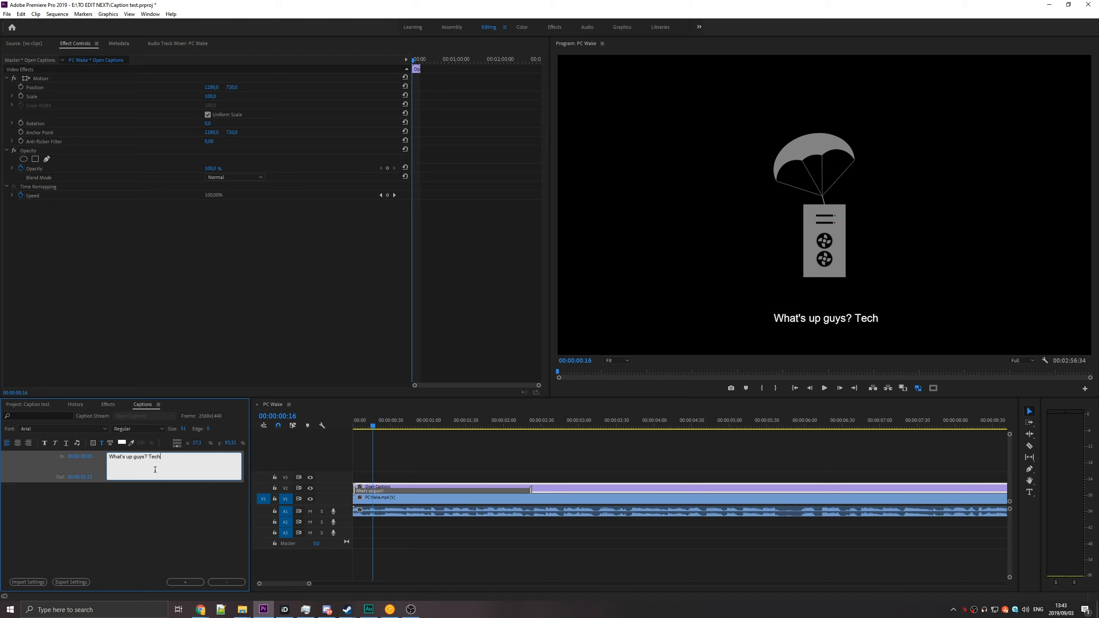
type("Nobo here for TY")
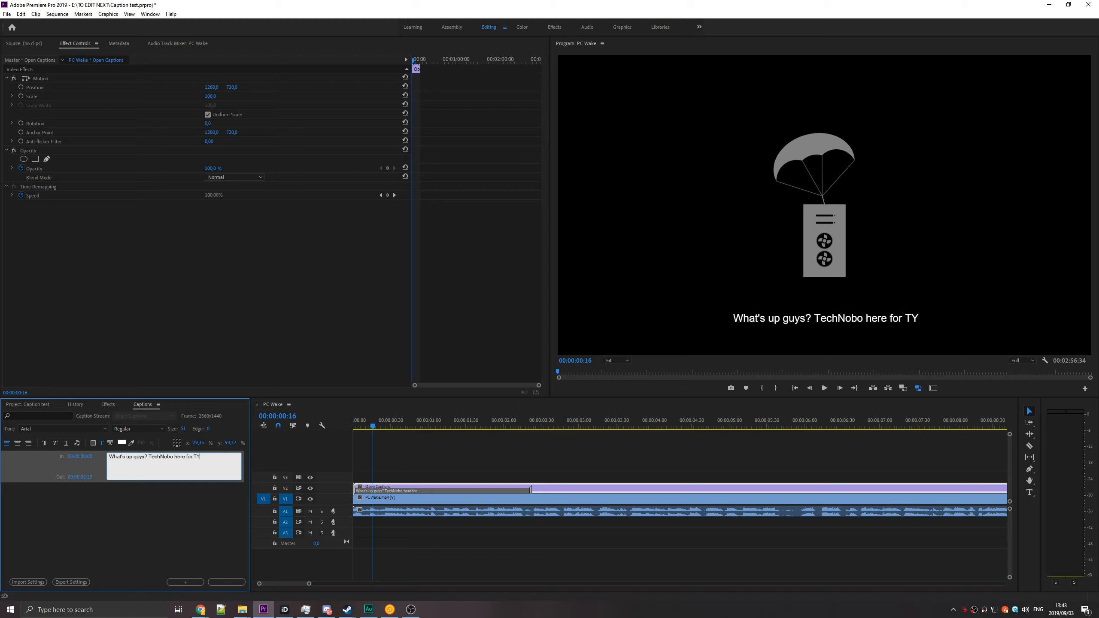
key("BackSpace")
type("roubleChute.")
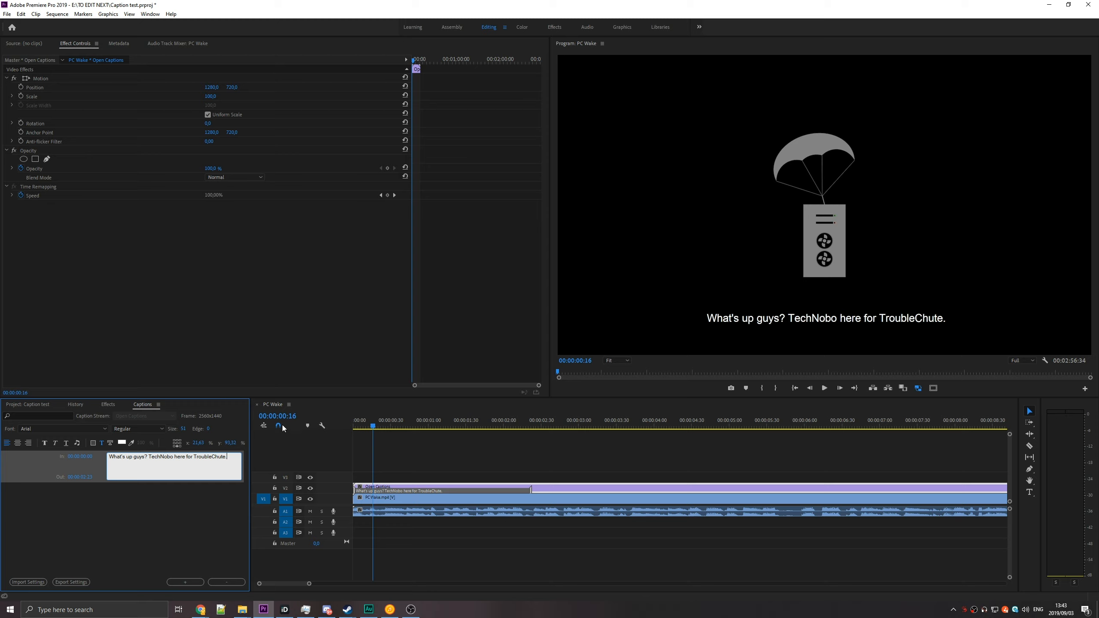
Try splitting the first caption into two lines before "here" with centre, right and left alignment, then rejoin the lines.
left_click(173, 457)
key("Return")
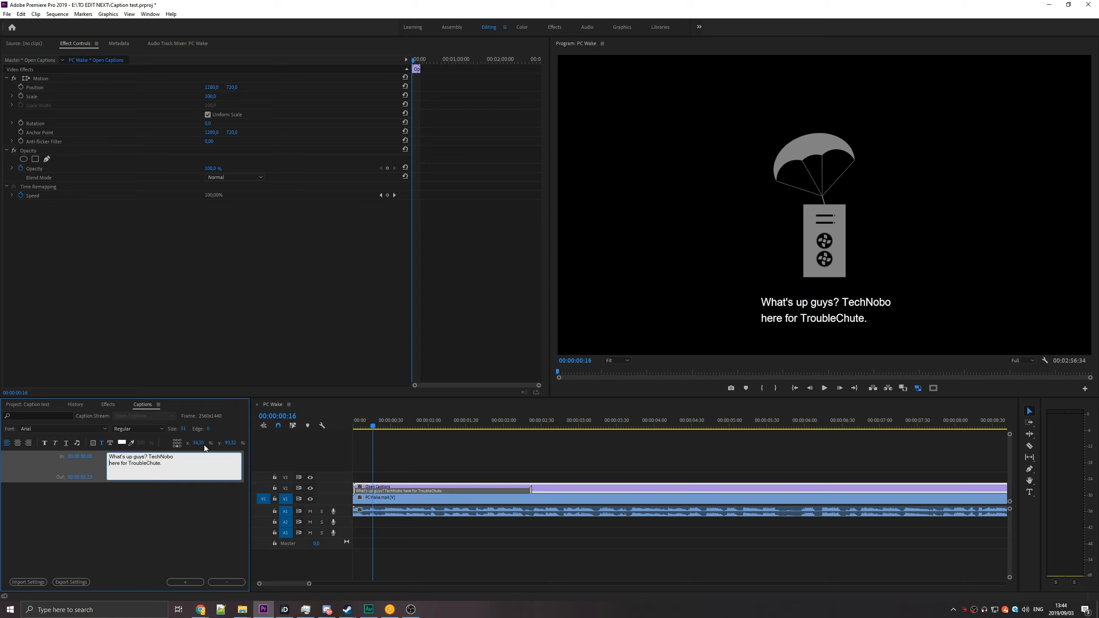
left_click(17, 443)
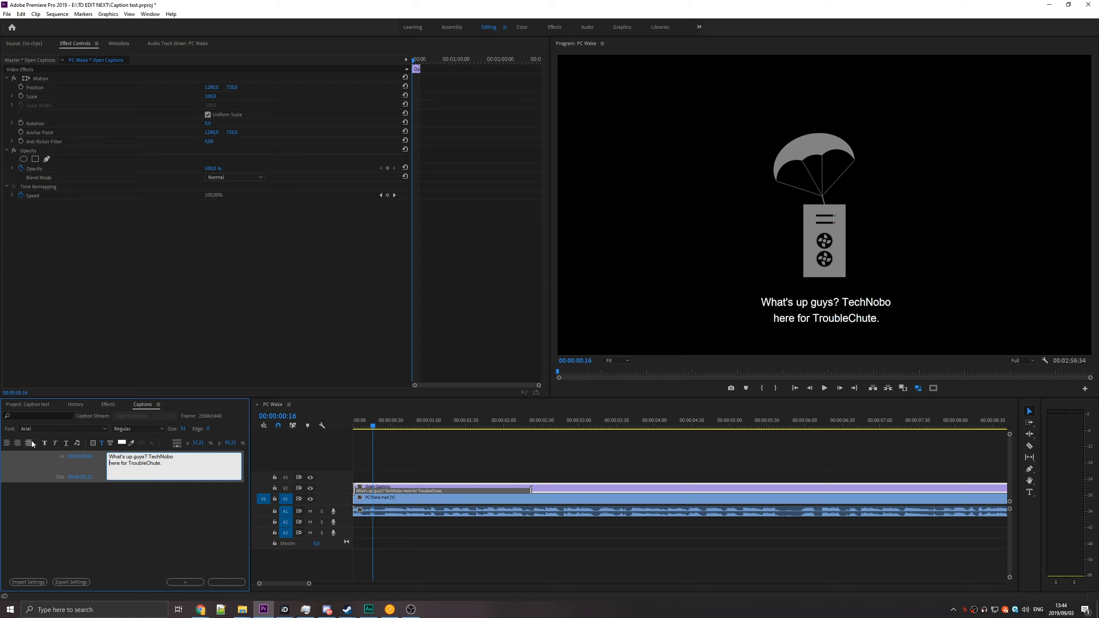
left_click(29, 444)
left_click(7, 443)
key("BackSpace")
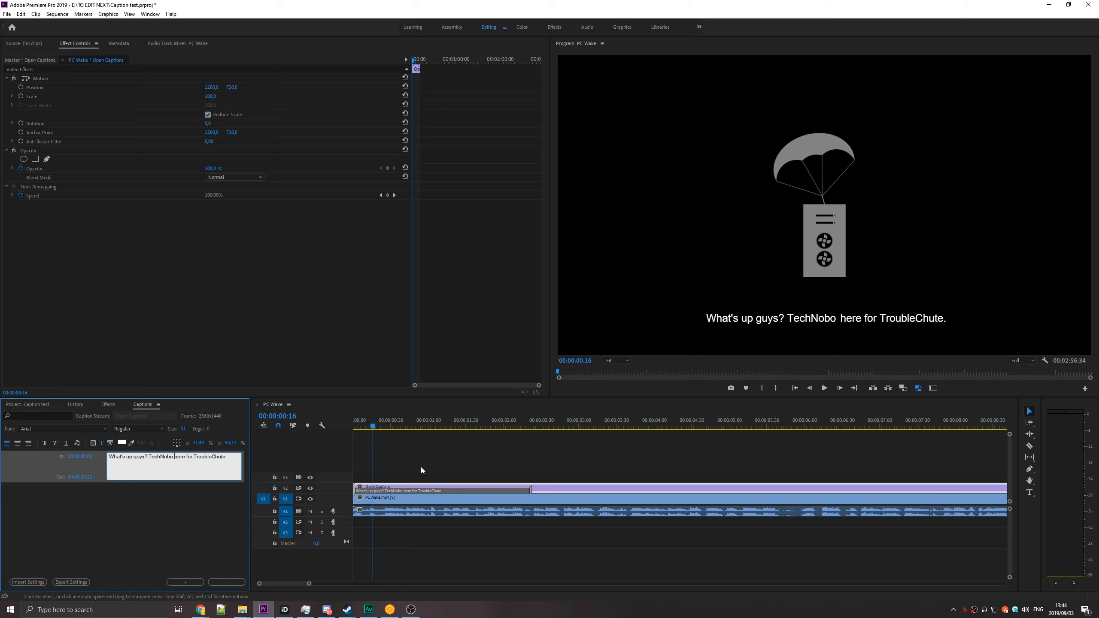
Add a second caption block after the first, listen to the following speech, and enter "And today I'll be explaining.".
left_click(186, 582)
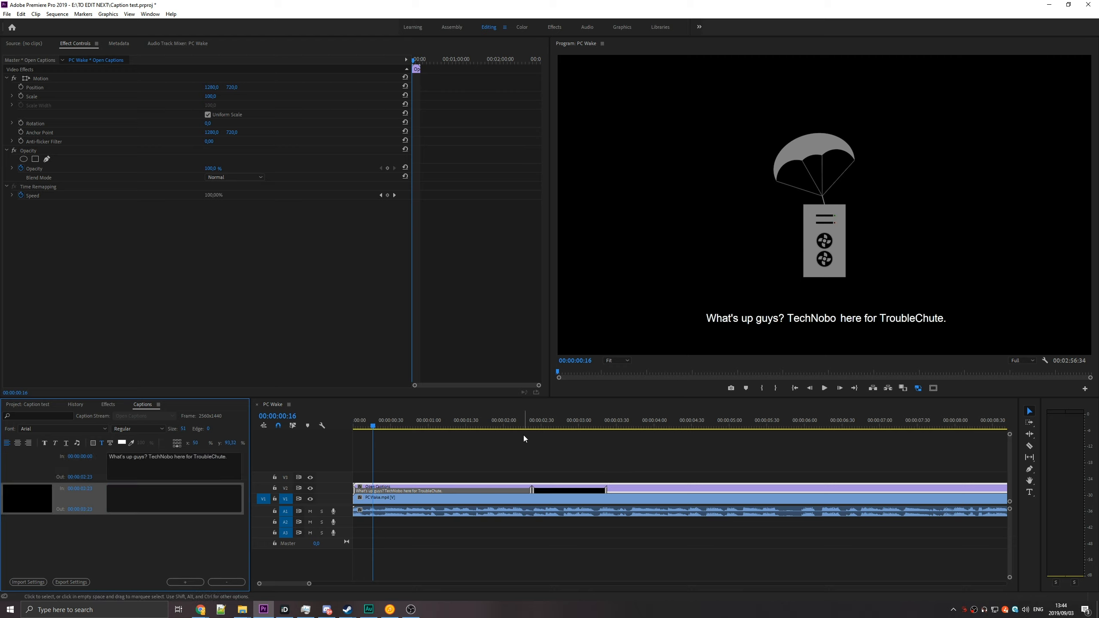
left_click(530, 422)
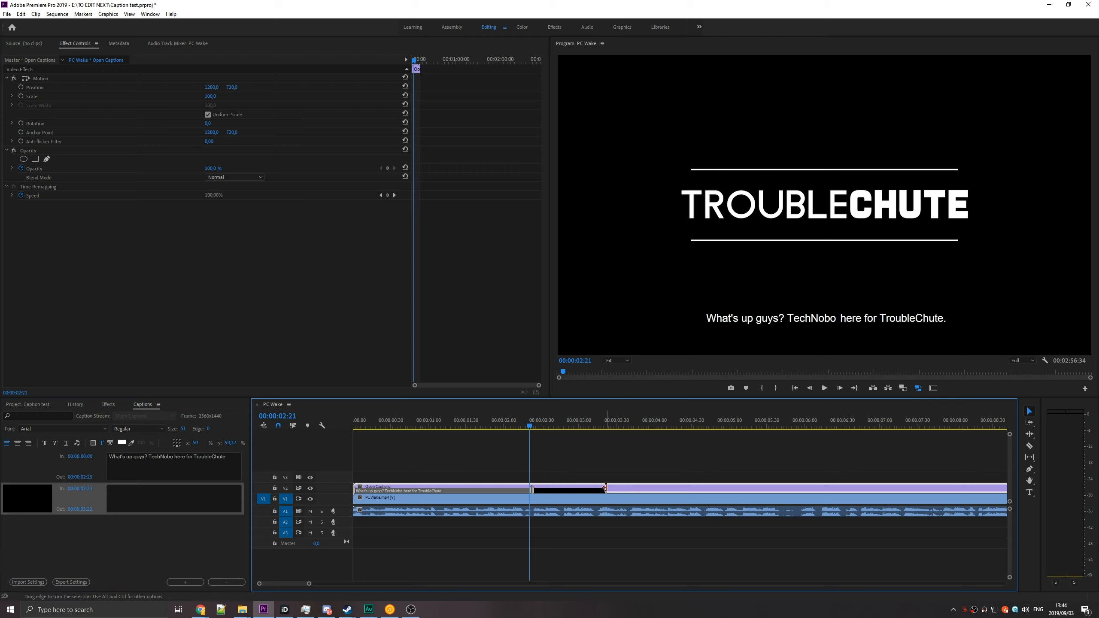
key("space")
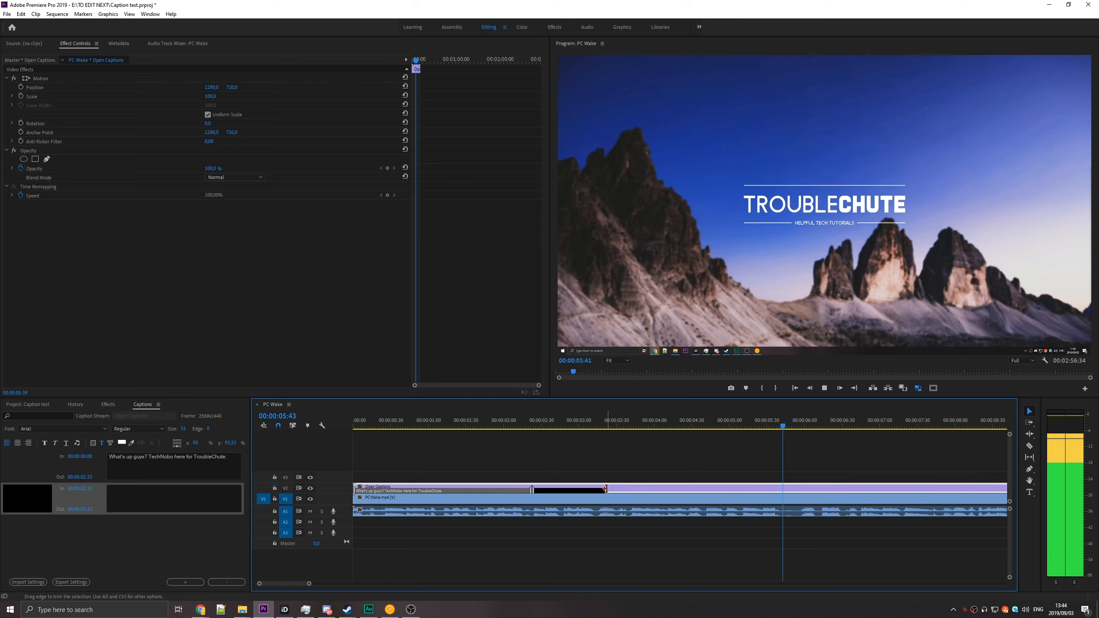
key("space")
left_click_drag(584, 427, 545, 426)
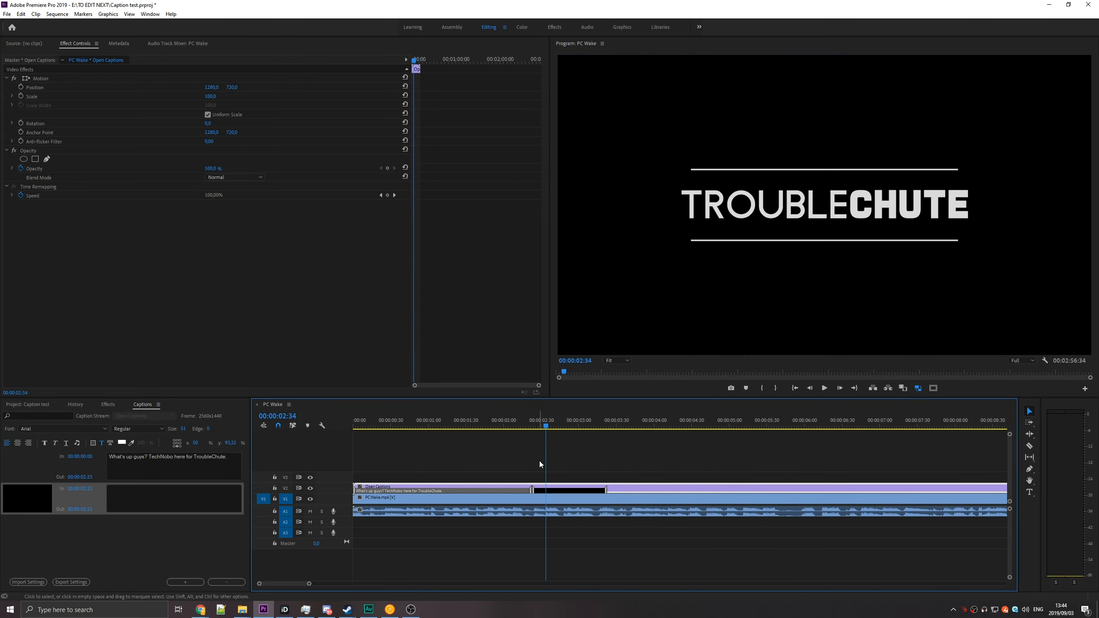
left_click(152, 498)
type("And today I'll")
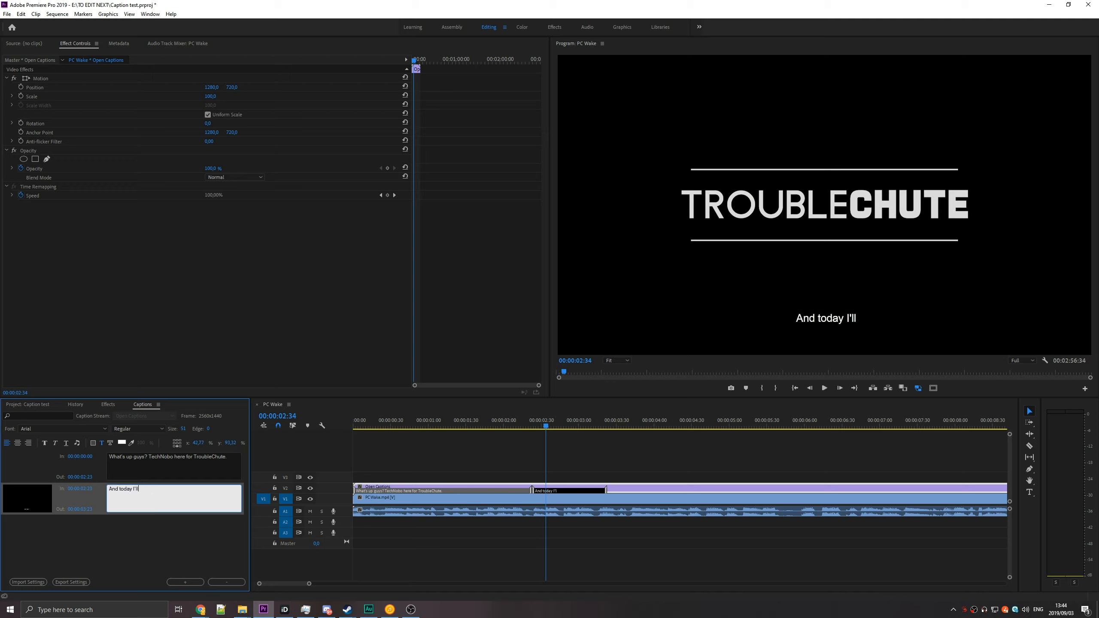
type(" be explaining.")
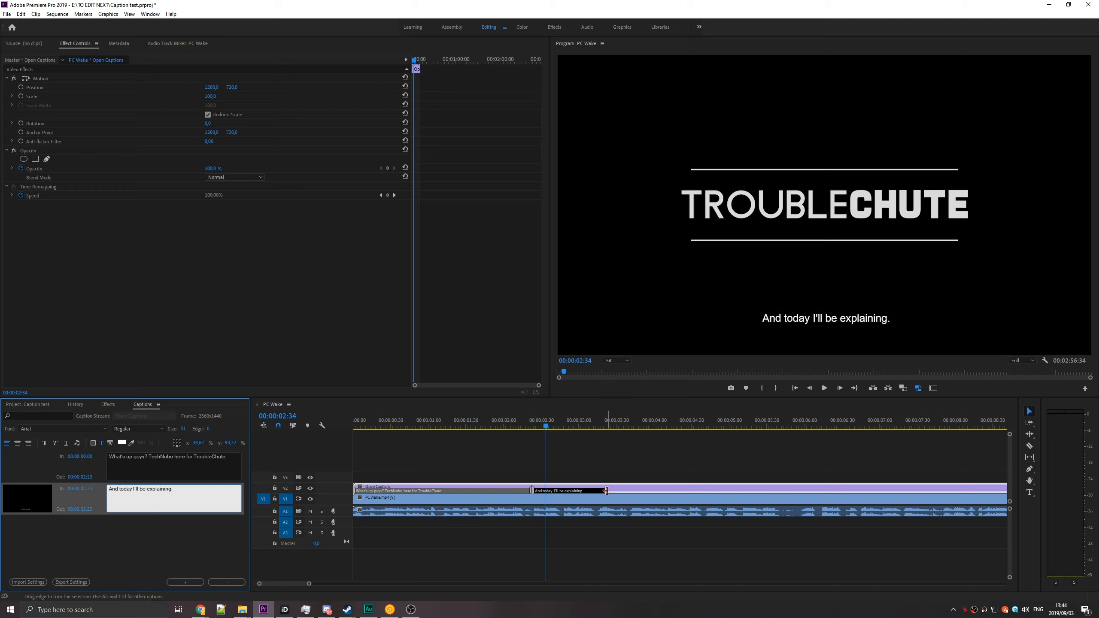
Trim the second caption's end slightly, move the block to start at about 00:00:03:49, and preview it at 00:00:04:22.
left_click(600, 490)
left_click_drag(600, 490, 602, 491)
scroll(610, 510, "down", 4)
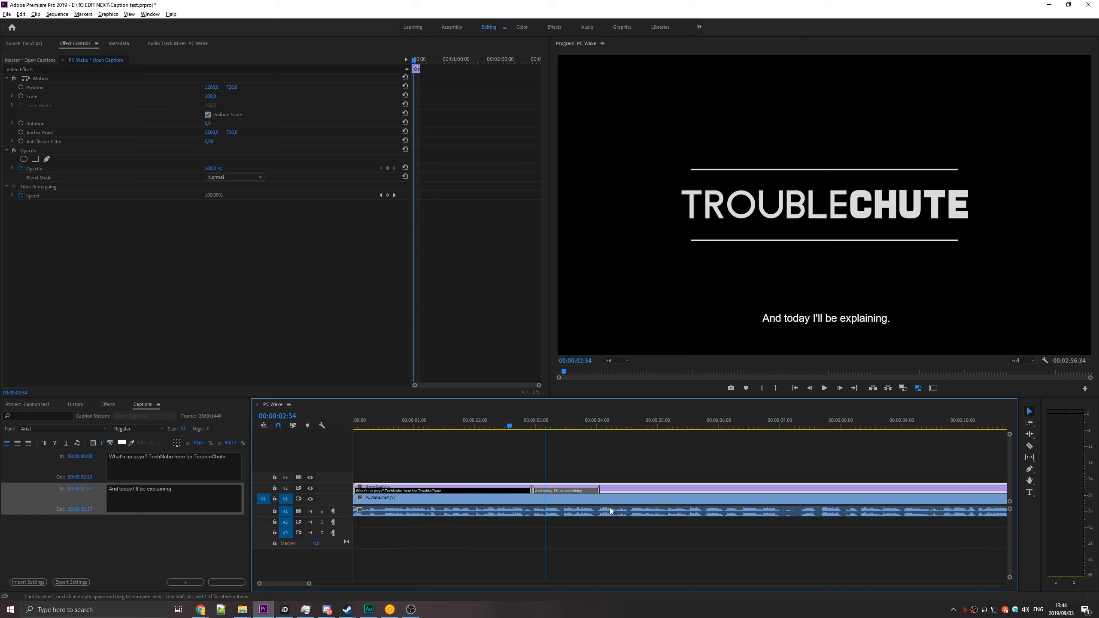
scroll(549, 507, "down", 6)
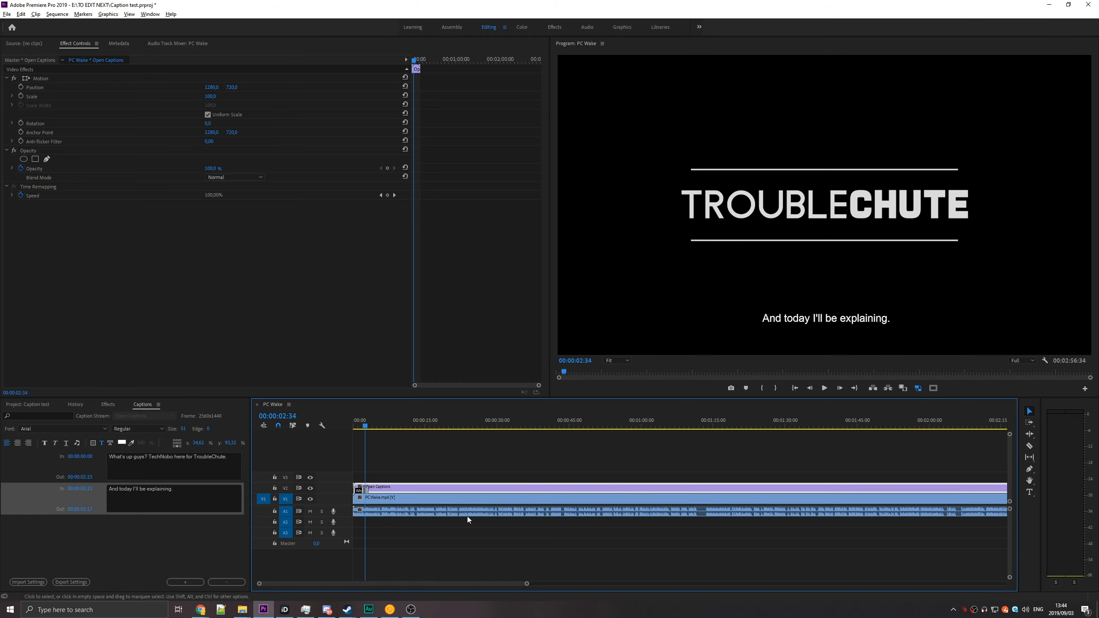
scroll(374, 514, "up", 8)
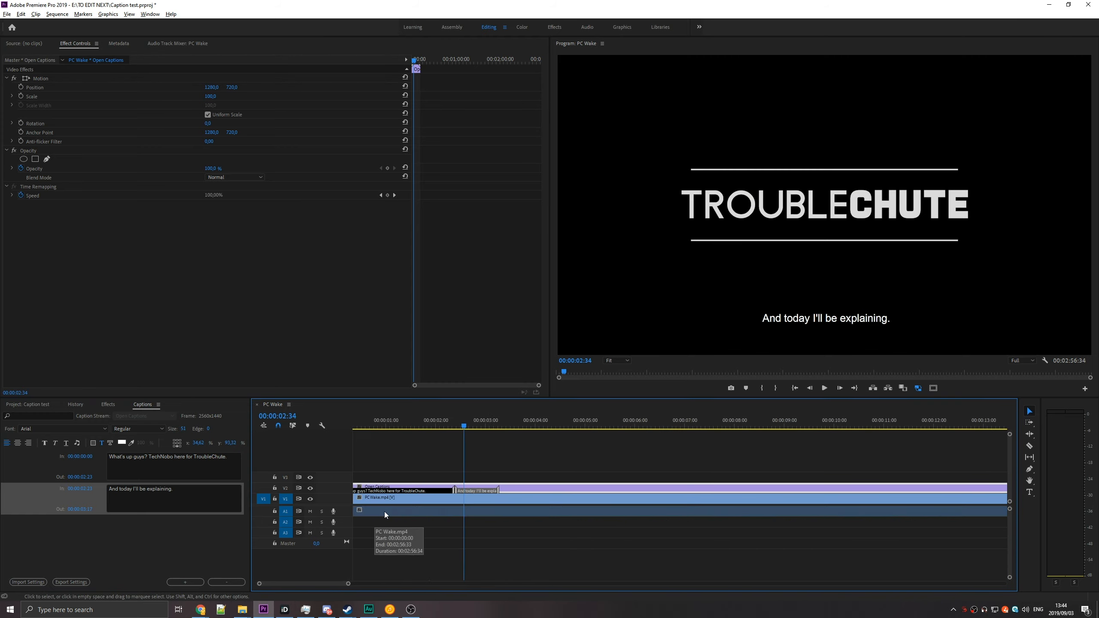
left_click_drag(499, 490, 570, 490)
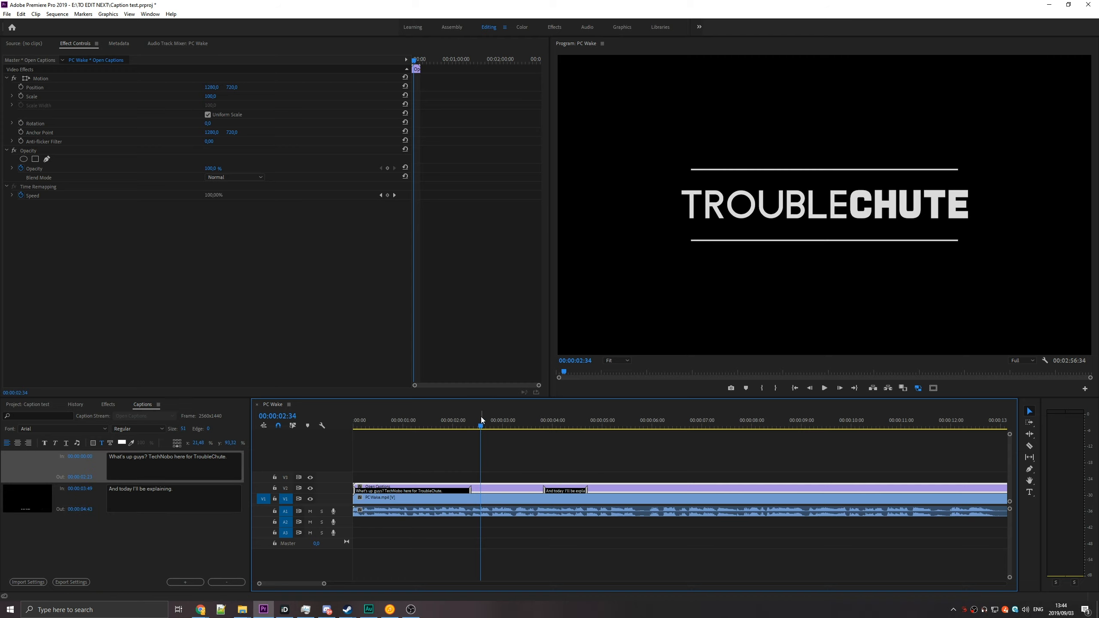
left_click_drag(481, 420, 571, 451)
Add an empty caption block after the first caption and move it past the second one to about 6.4 seconds.
left_click(123, 460)
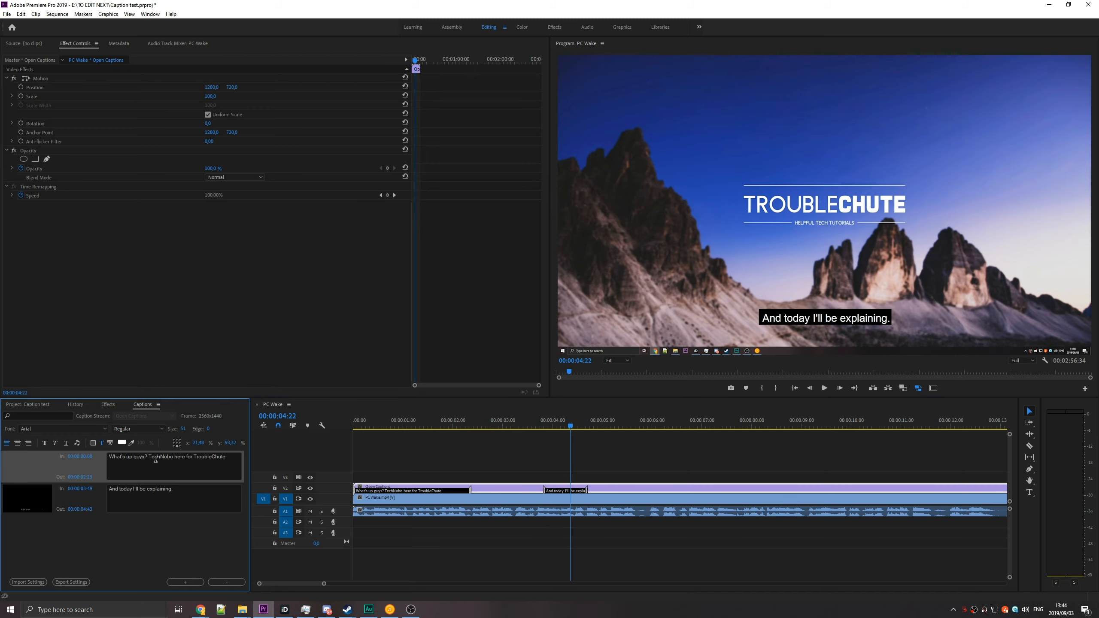
left_click(189, 581)
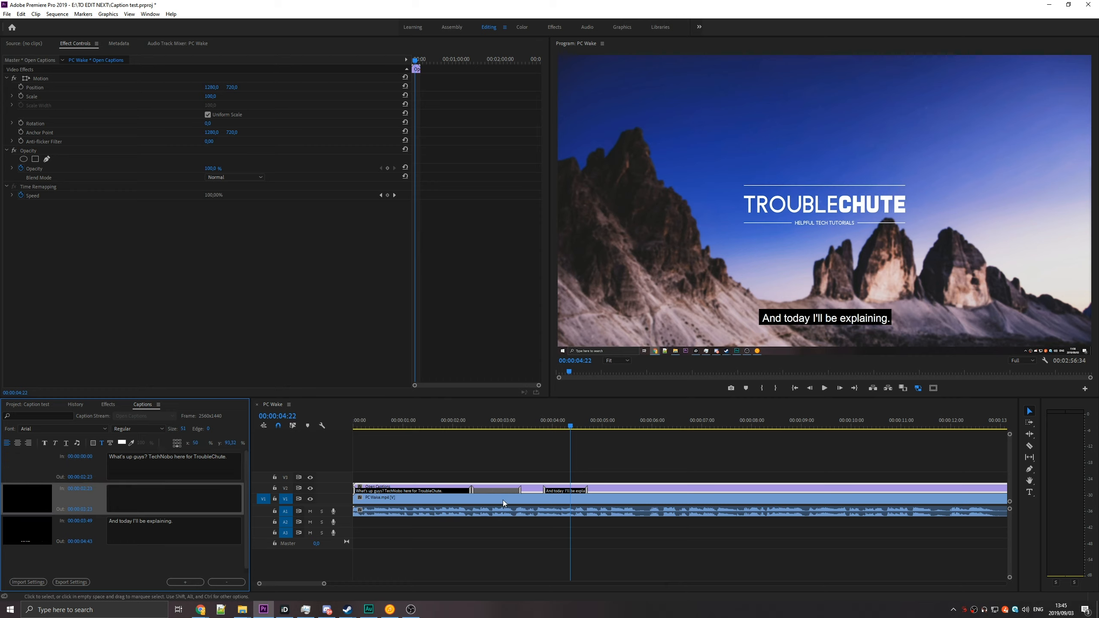
left_click_drag(503, 490, 703, 492)
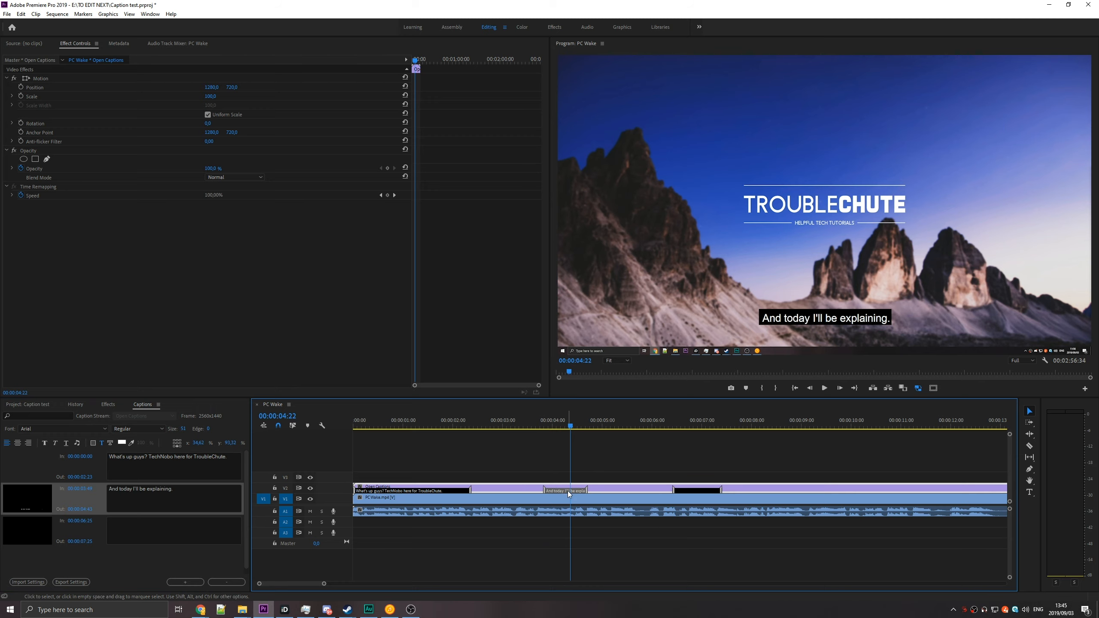
Add an empty caption block directly after "And today I'll be explaining." and bring up the project's media items.
left_click(185, 582)
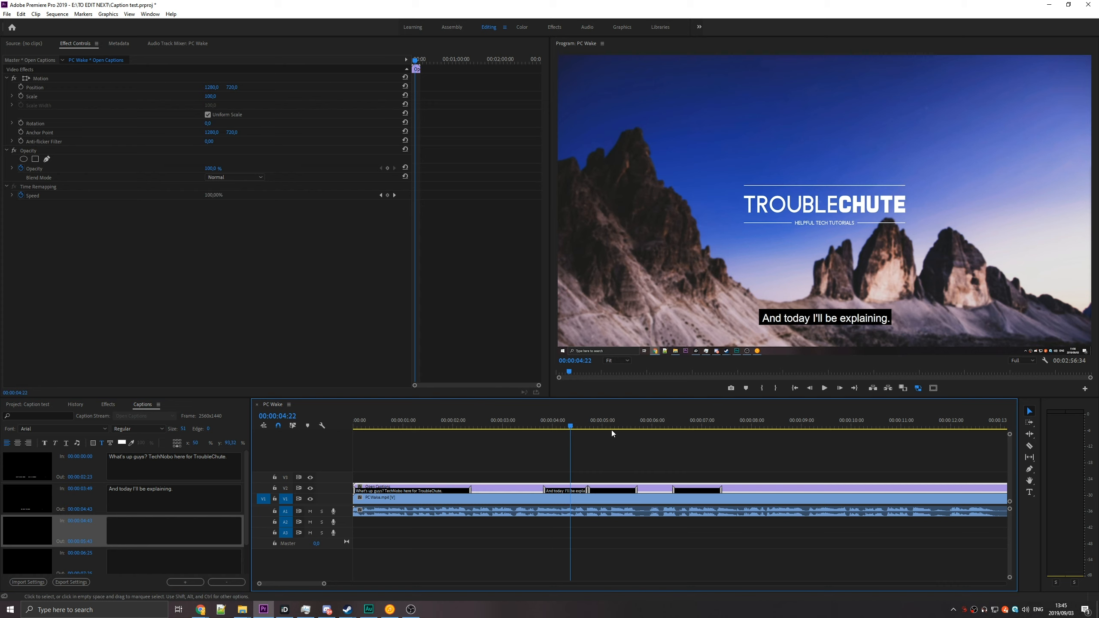
key("minus")
key("minus")
key("equal")
key("equal")
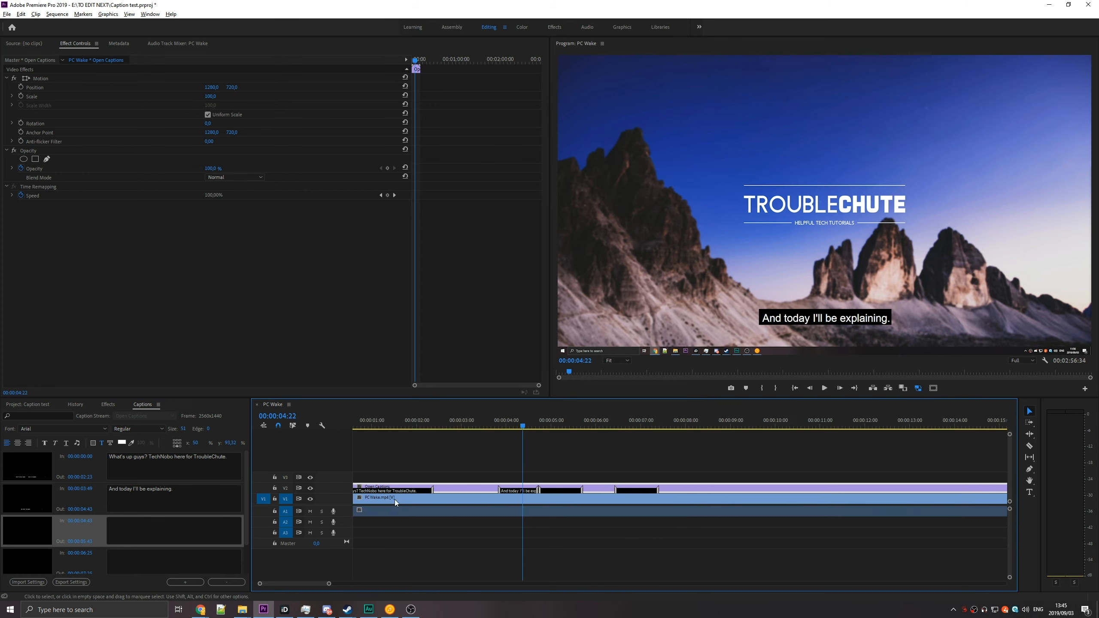
left_click(24, 405)
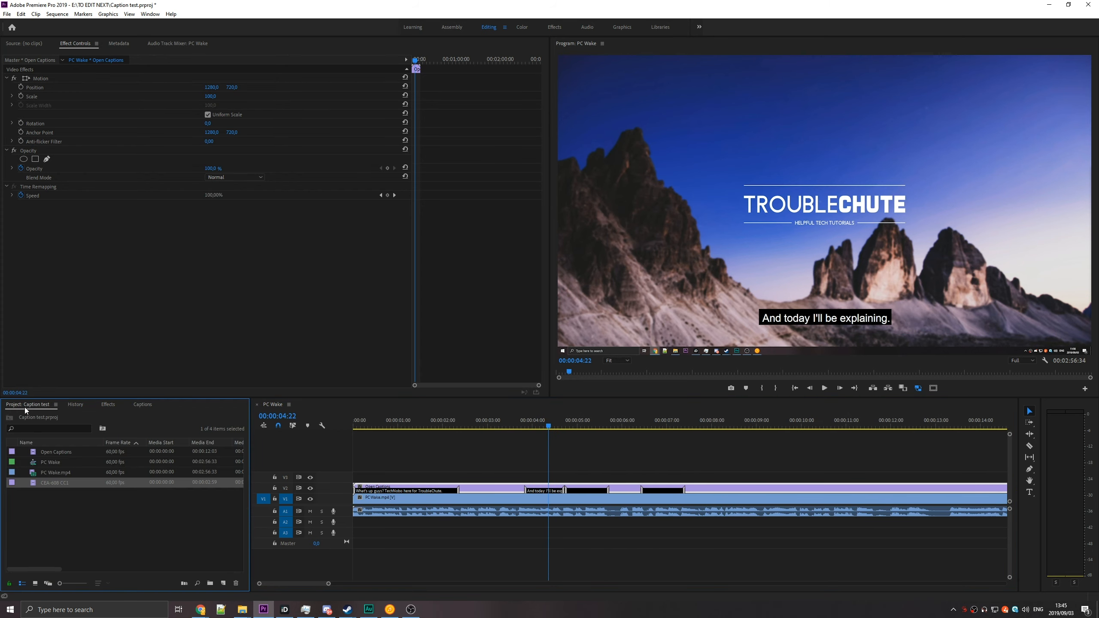
Export the project's Open Captions item as a captions file in SubRip Subtitle Format (.srt).
left_click(33, 452)
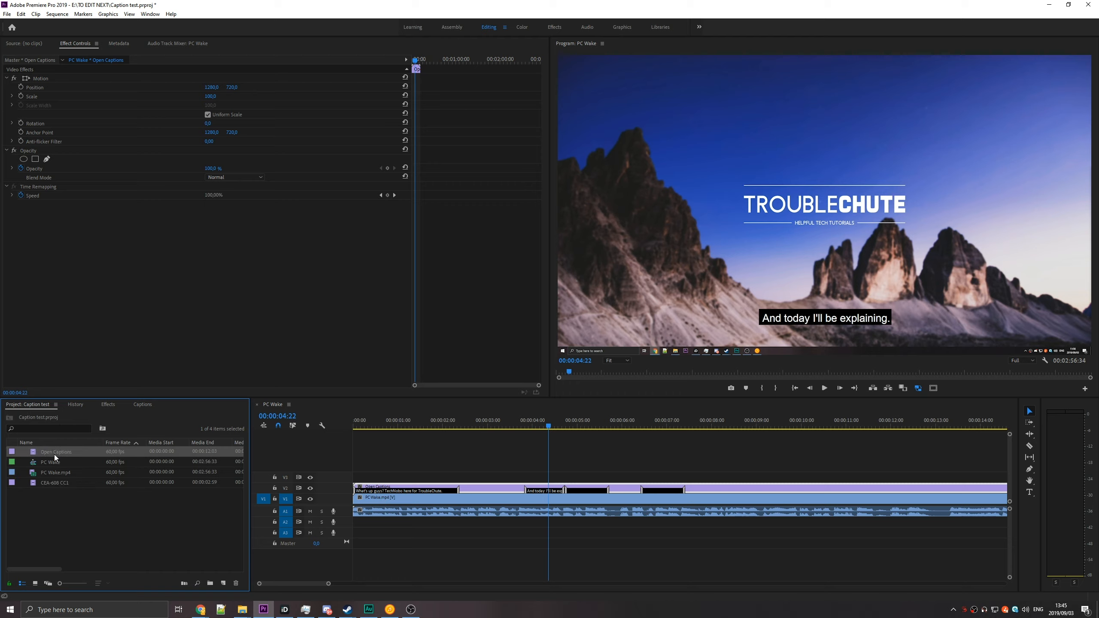
left_click(43, 483)
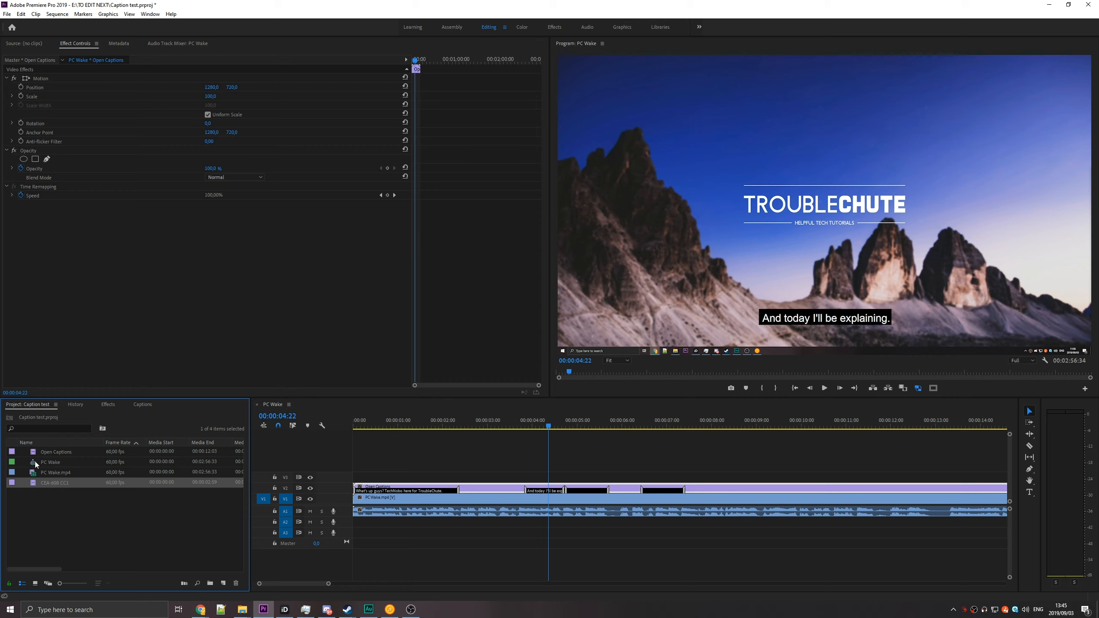
left_click(34, 448)
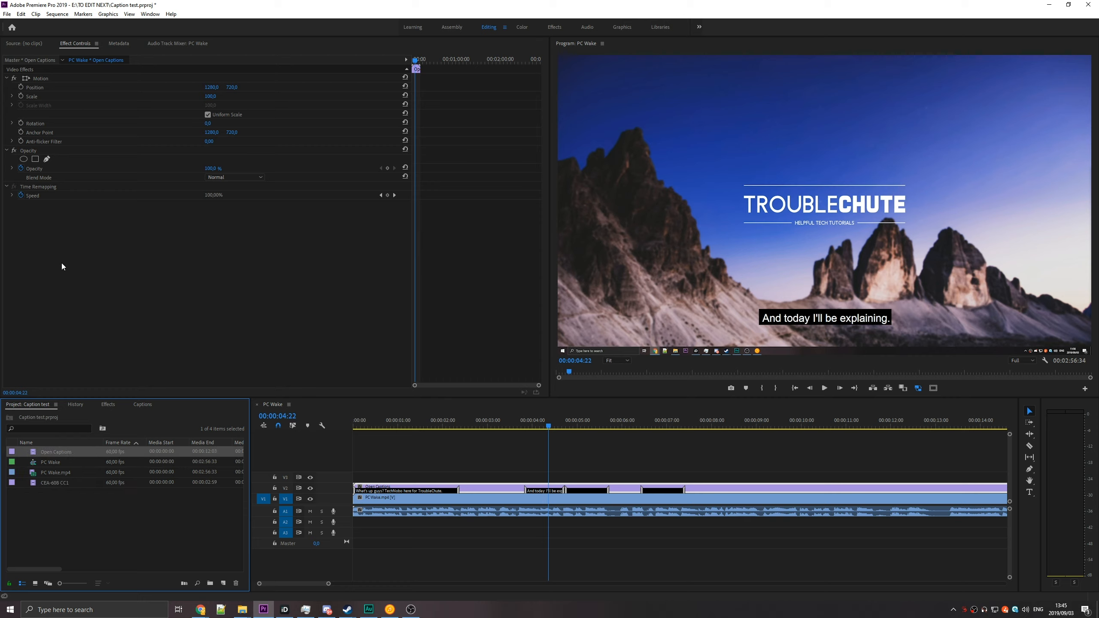
left_click(4, 14)
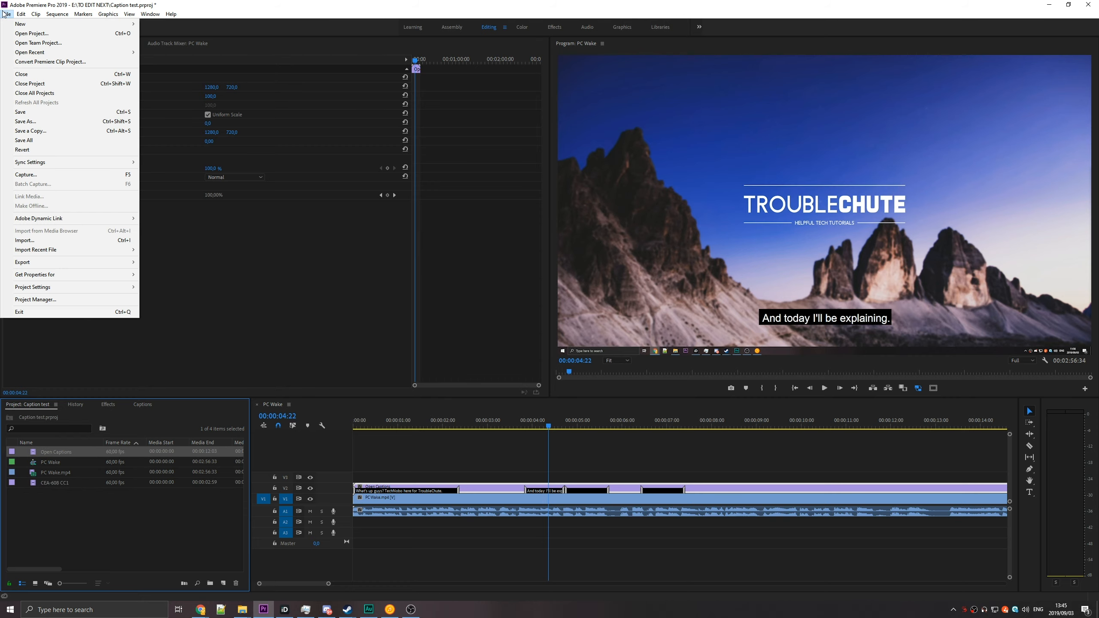
mouse_move(72, 261)
left_click(196, 281)
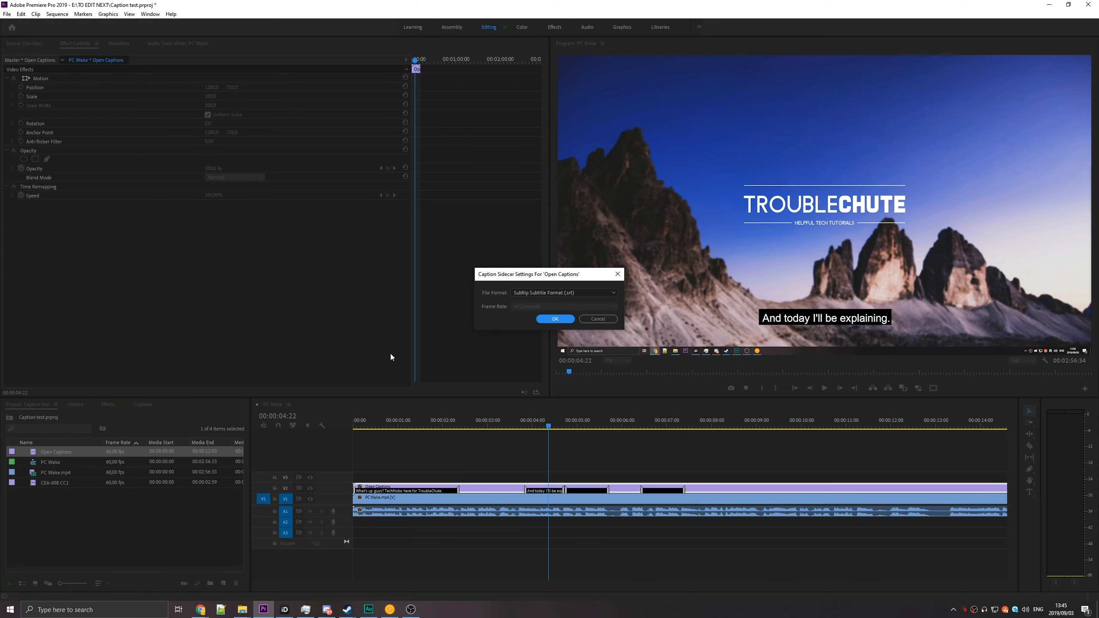
left_click(573, 294)
left_click(558, 311)
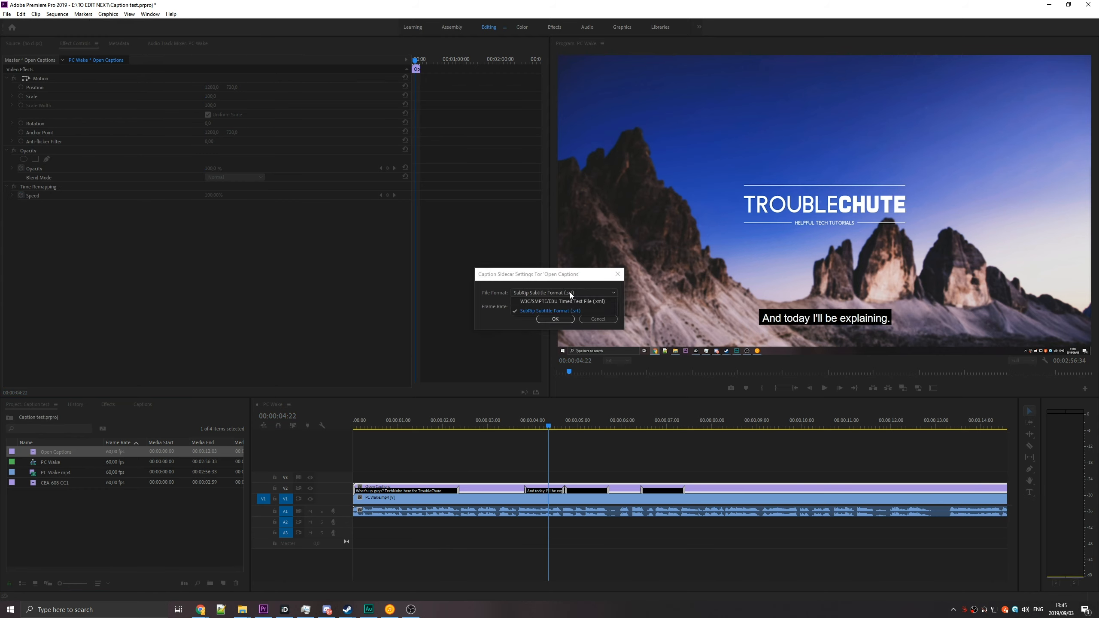
left_click(555, 319)
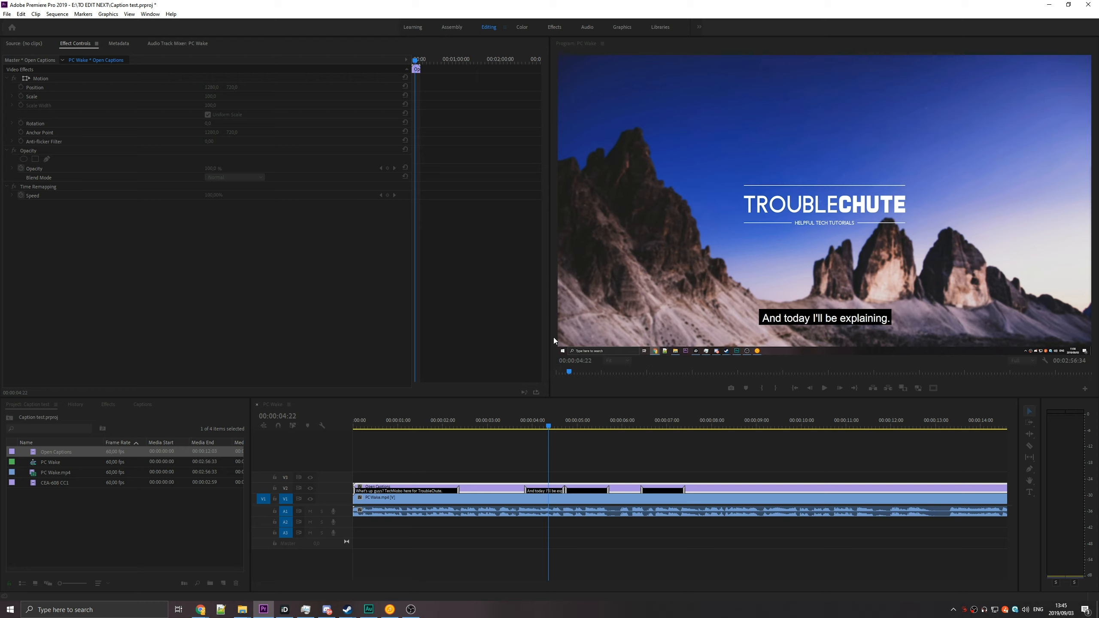
left_click(443, 314)
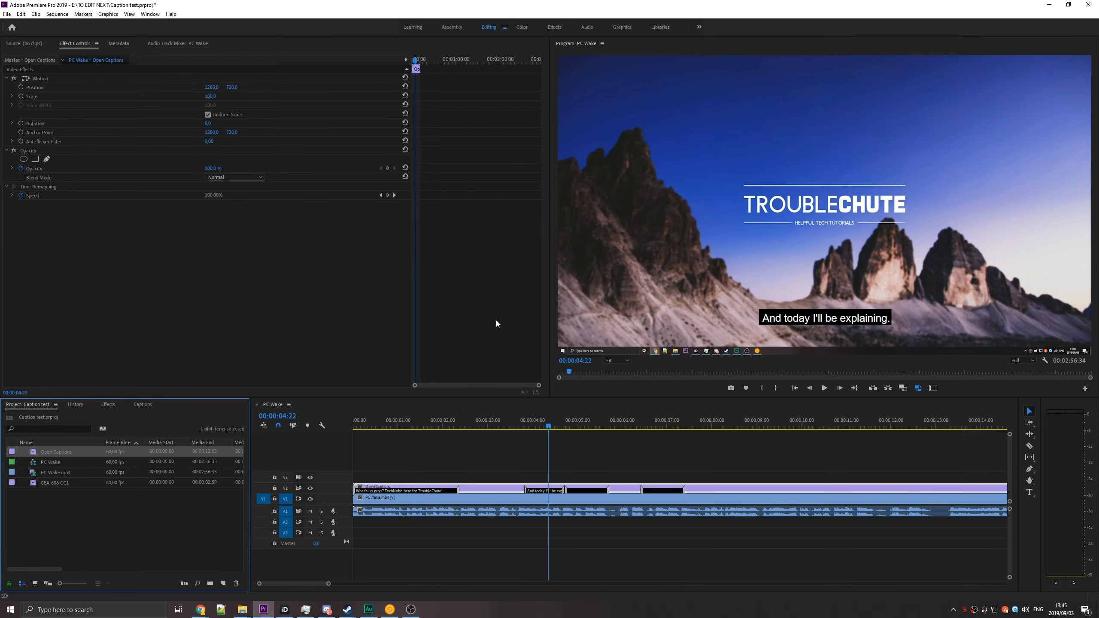
Switch to File Explorer and open the exported Open Captions.srt from the SSD (G:) drive in Notepad.
left_click_drag(1098, 262, 956, 245)
left_click(1042, 308)
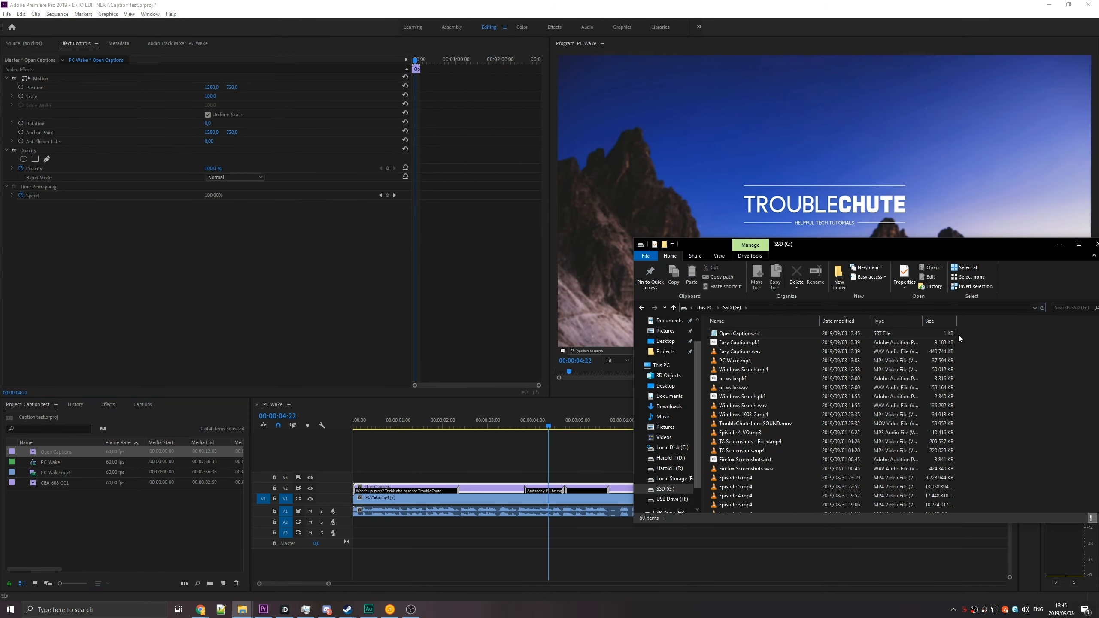
double_click(809, 334)
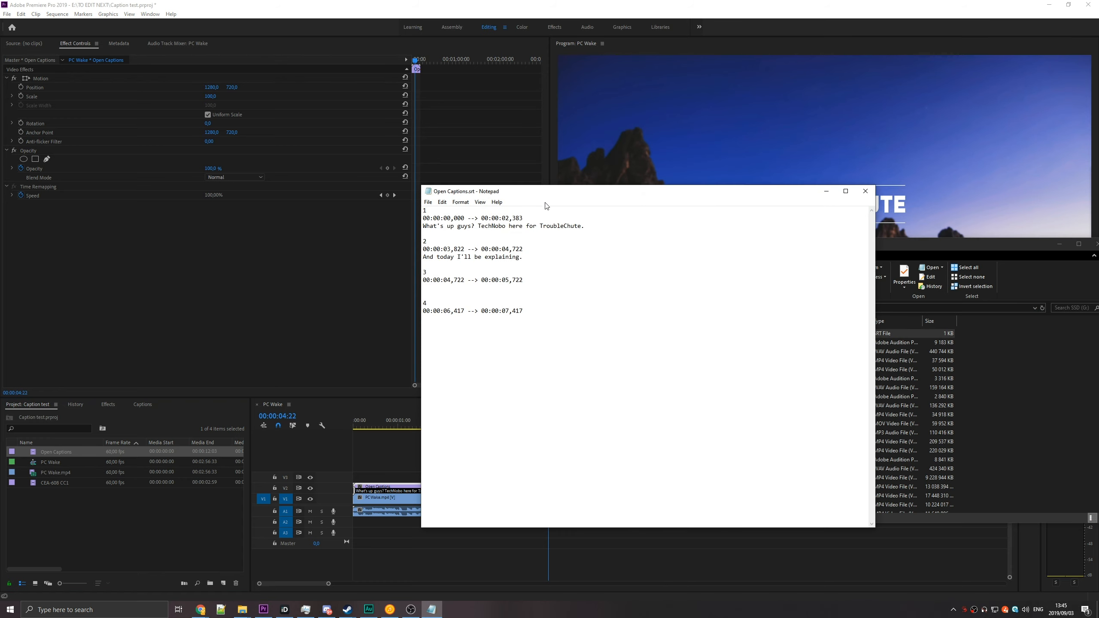
left_click_drag(541, 195, 539, 210)
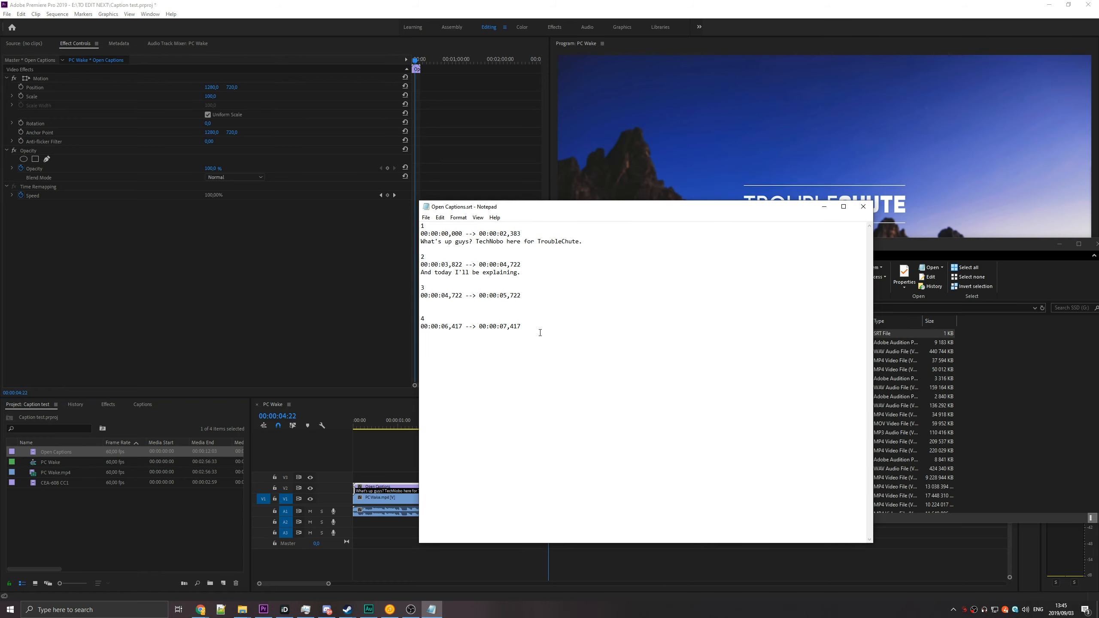
Examine the numbering, start and end times, and text of each caption entry in the exported file, and close it.
left_click(564, 421)
left_click_drag(421, 234, 534, 234)
left_click_drag(422, 243, 634, 240)
right_click(633, 245)
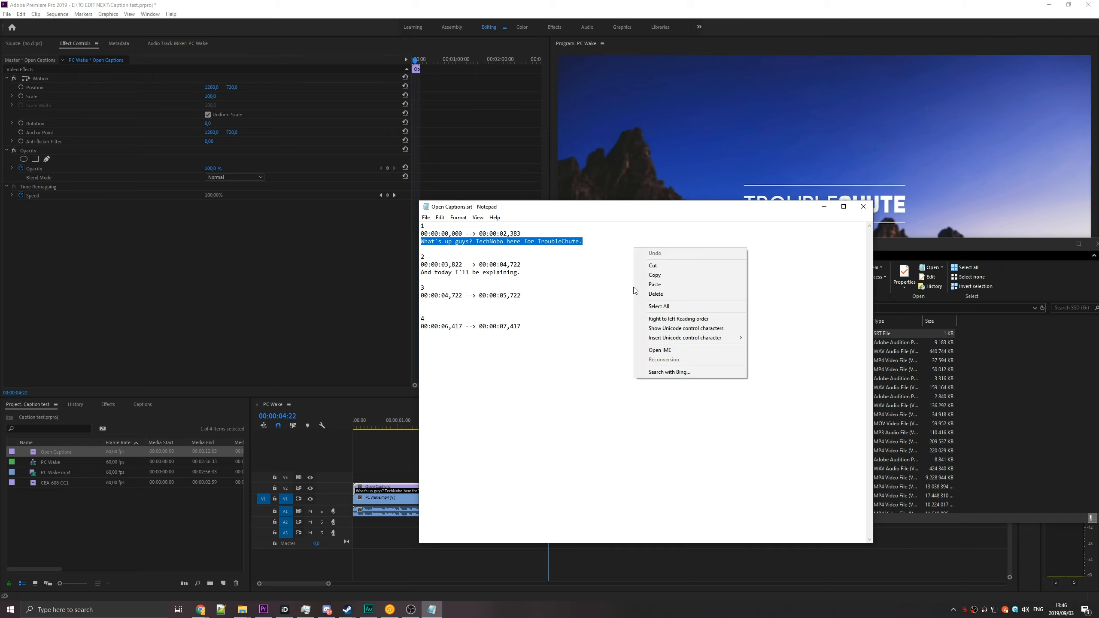
left_click(478, 241)
left_click_drag(420, 256, 439, 265)
left_click(439, 265)
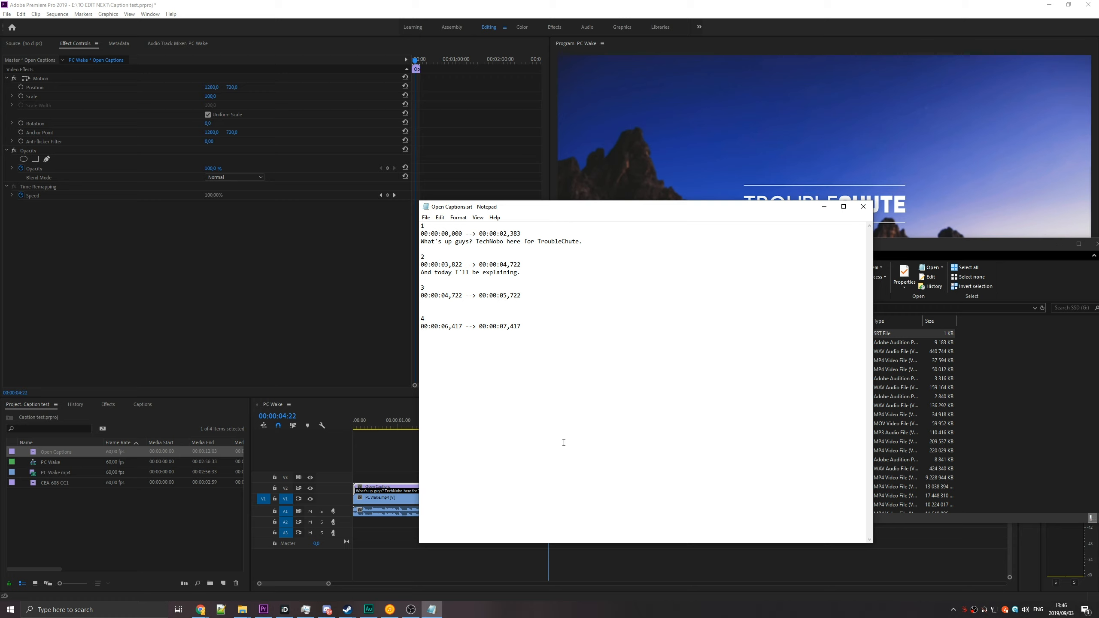
left_click_drag(562, 445, 422, 226)
left_click(675, 372)
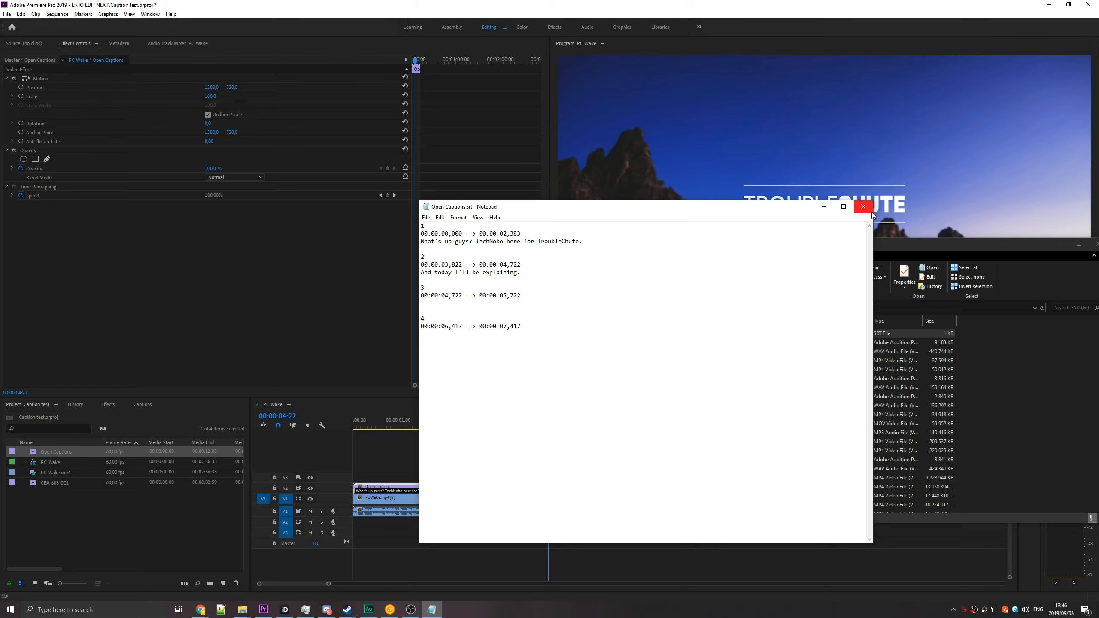
left_click(871, 211)
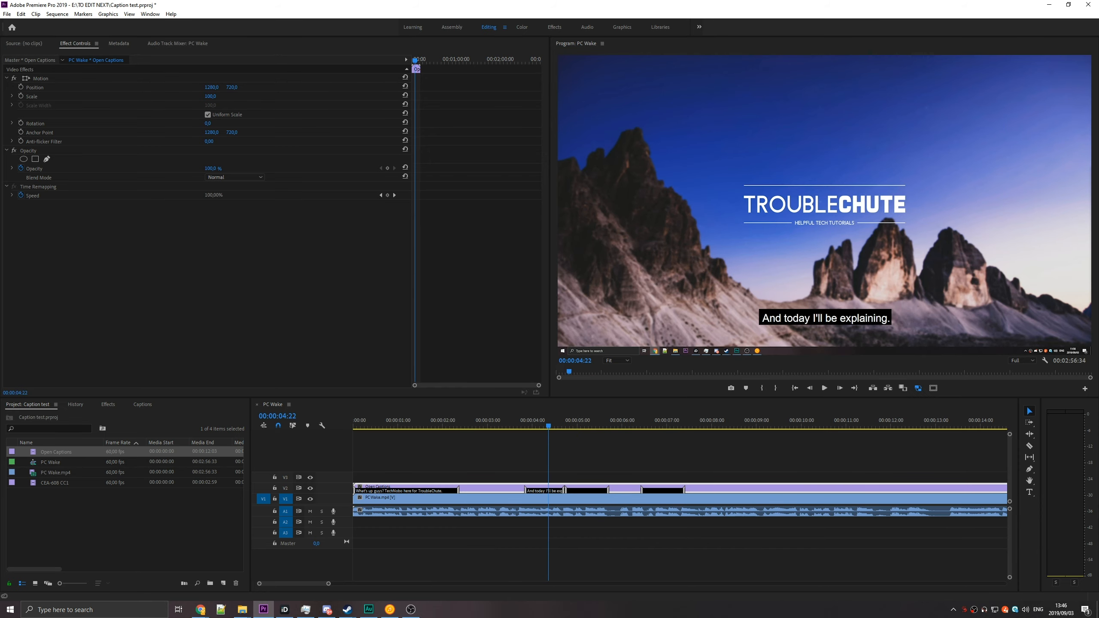